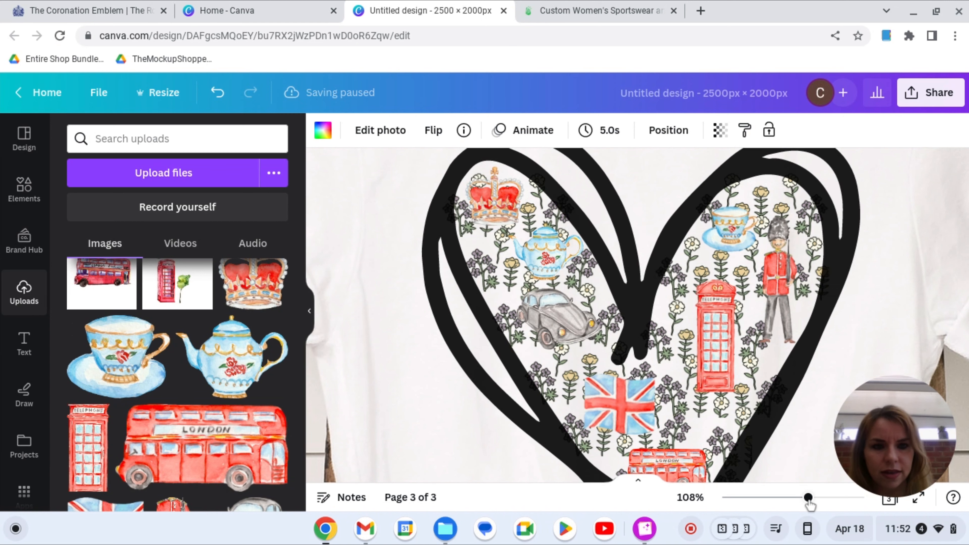
# Step: Send the scribbled heart outline behind the flowers and London illustrations on the T-shirt mockup
pyautogui.moveTo(808, 498); pyautogui.dragTo(795, 503)
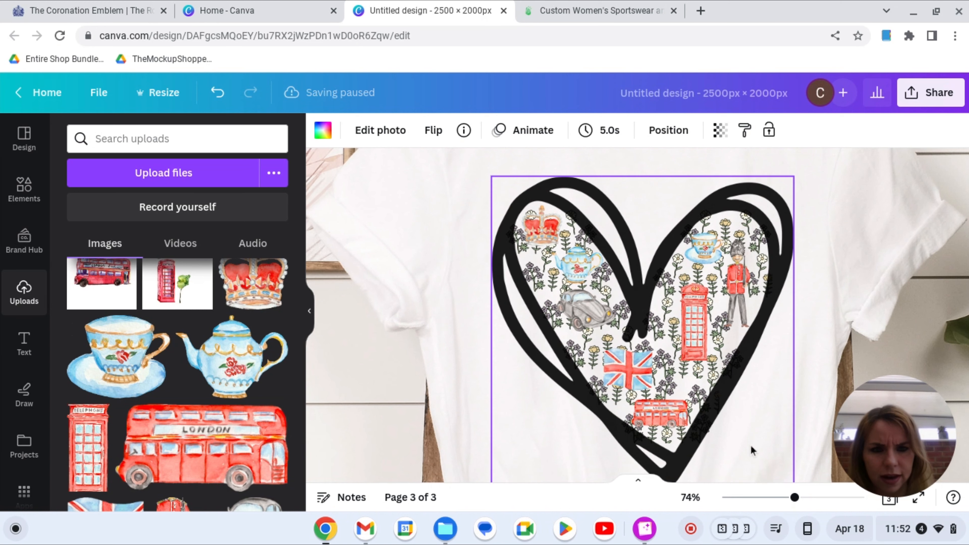
pyautogui.click(721, 343)
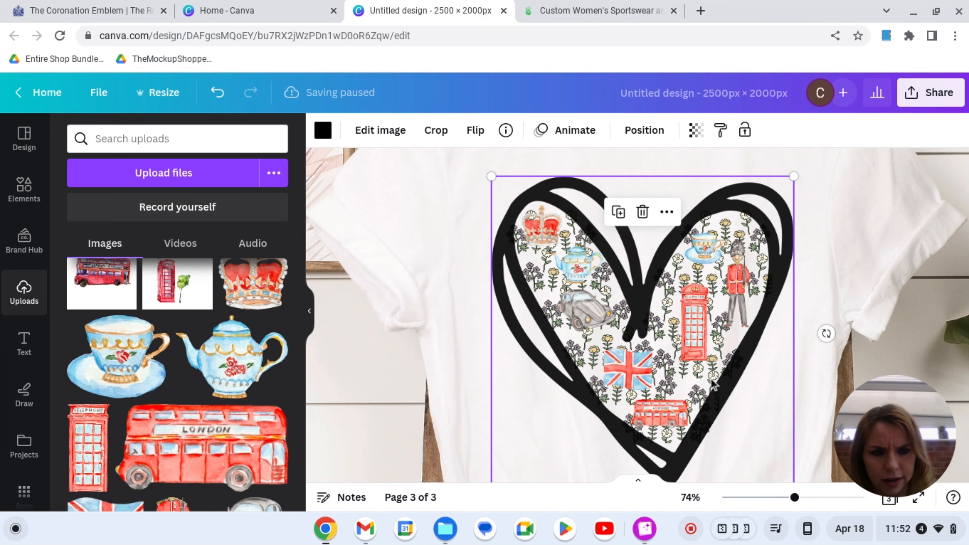
pyautogui.doubleClick(744, 372)
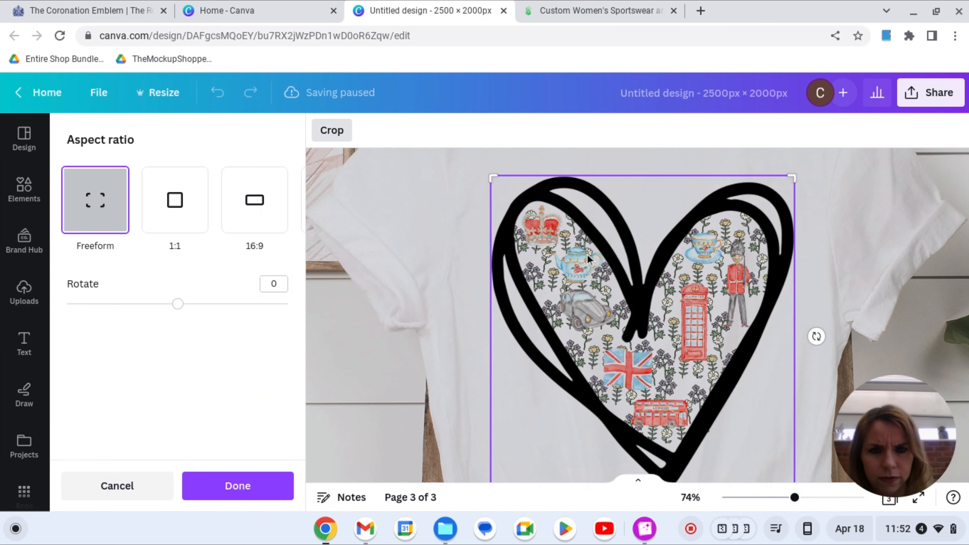
pyautogui.click(149, 483)
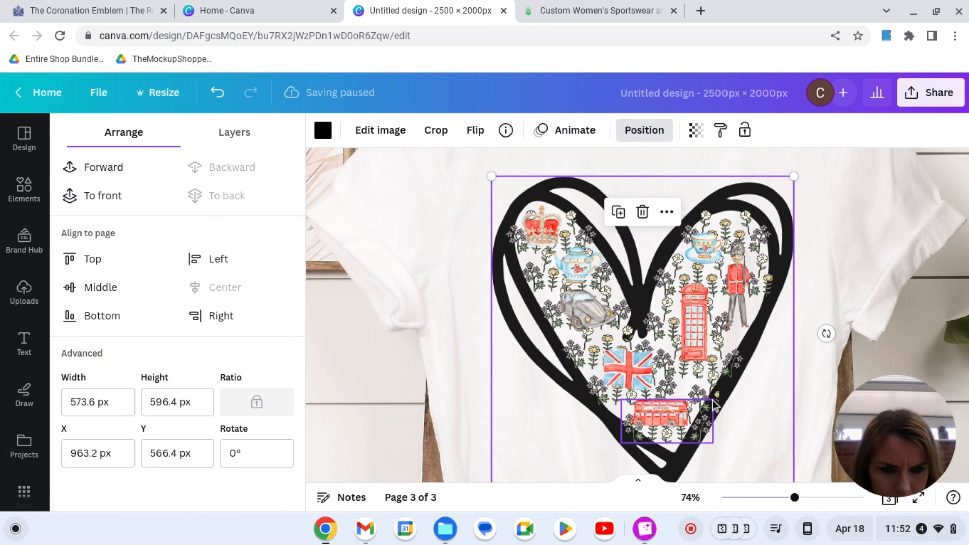
# Step: Duplicate the small flower sprig near the heart's lower right edge and place the copy behind the guard's legs
pyautogui.click(695, 425)
pyautogui.click(714, 387)
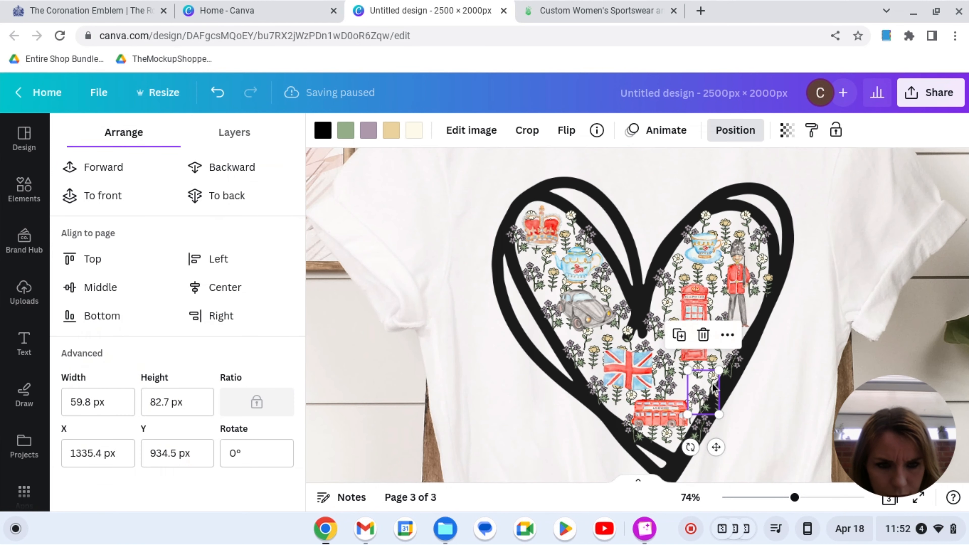
pyautogui.click(751, 348)
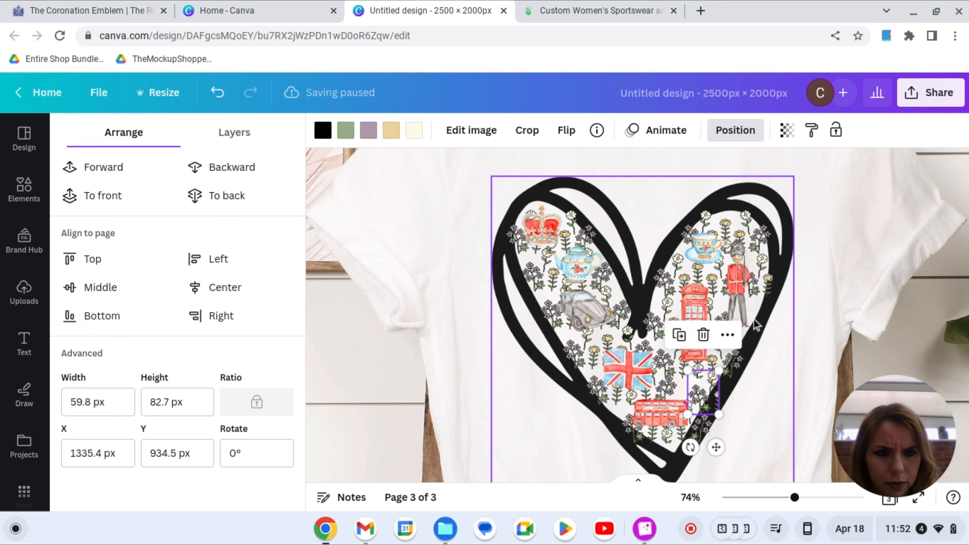
pyautogui.click(710, 401)
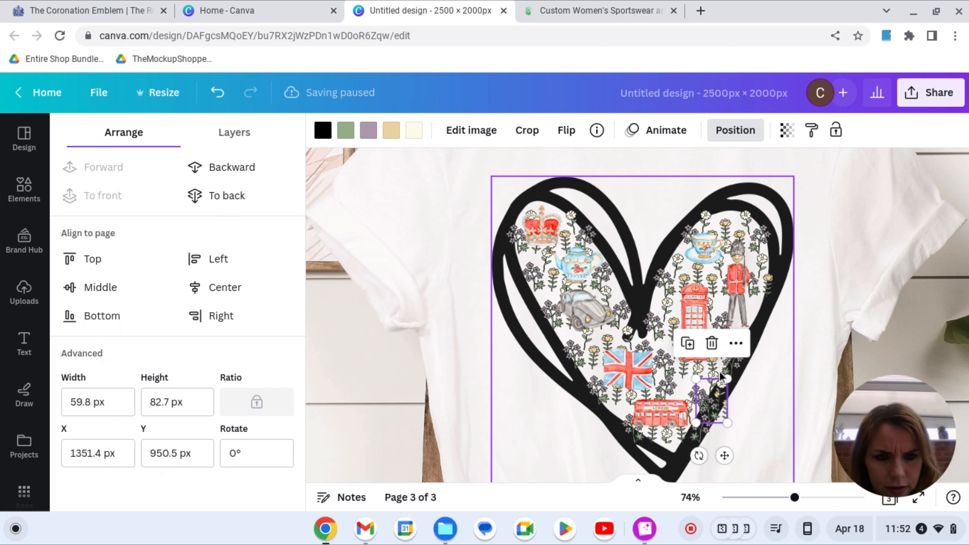
pyautogui.moveTo(706, 415); pyautogui.dragTo(736, 330)
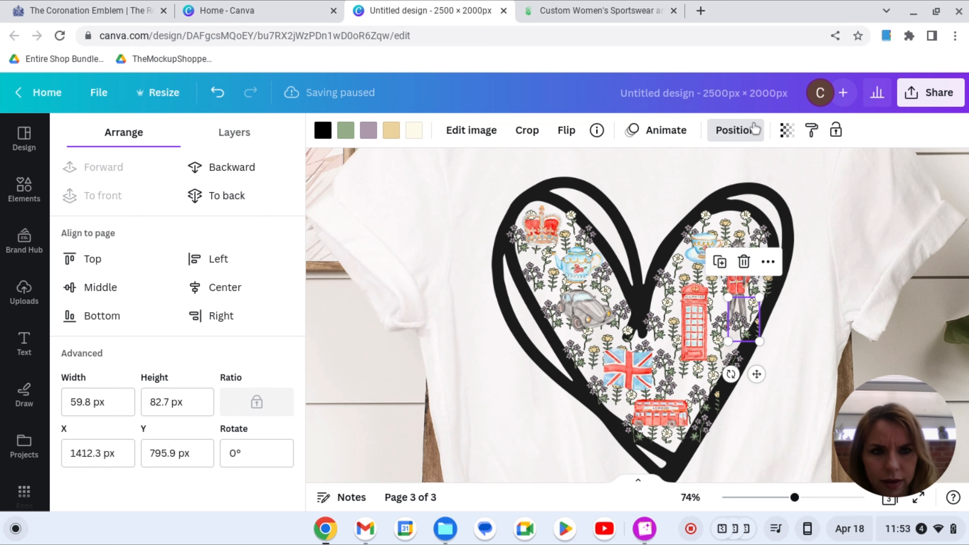
pyautogui.click(225, 195)
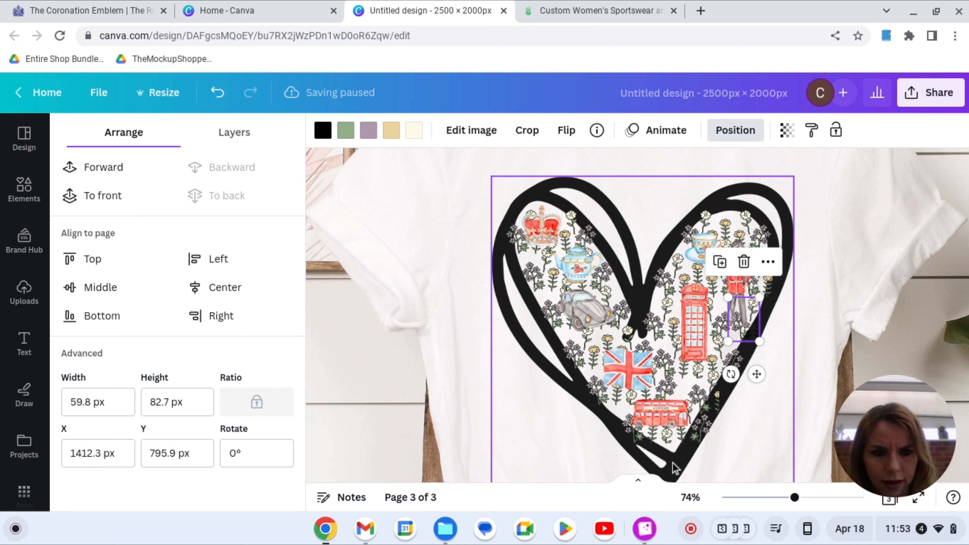
# Step: Bring the scribbled heart outline to the front, above all the flowers and illustrations
pyautogui.click(678, 469)
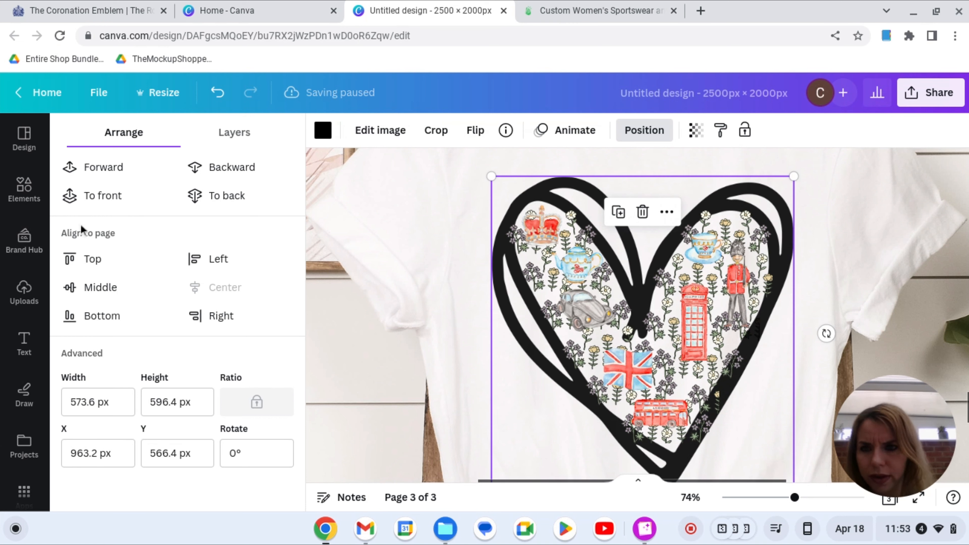
pyautogui.click(114, 175)
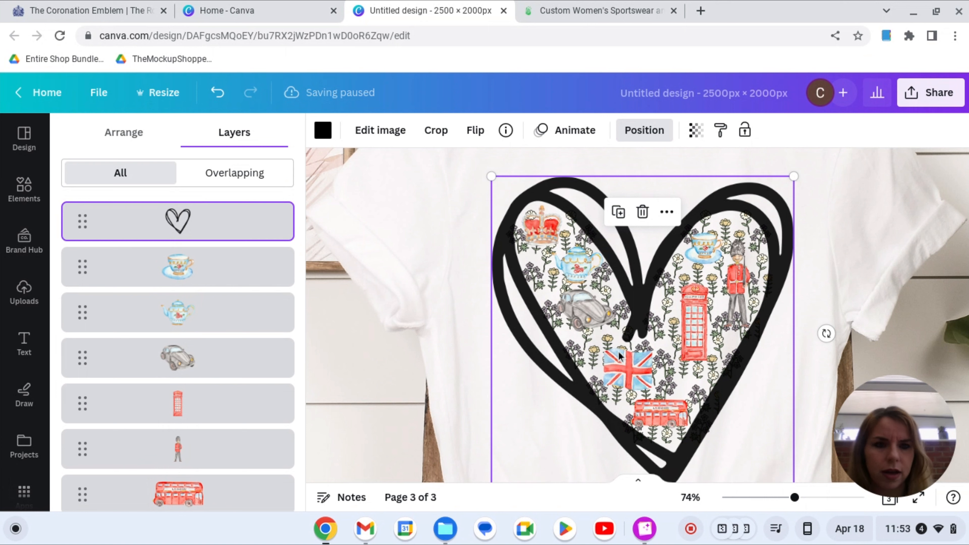
pyautogui.click(360, 422)
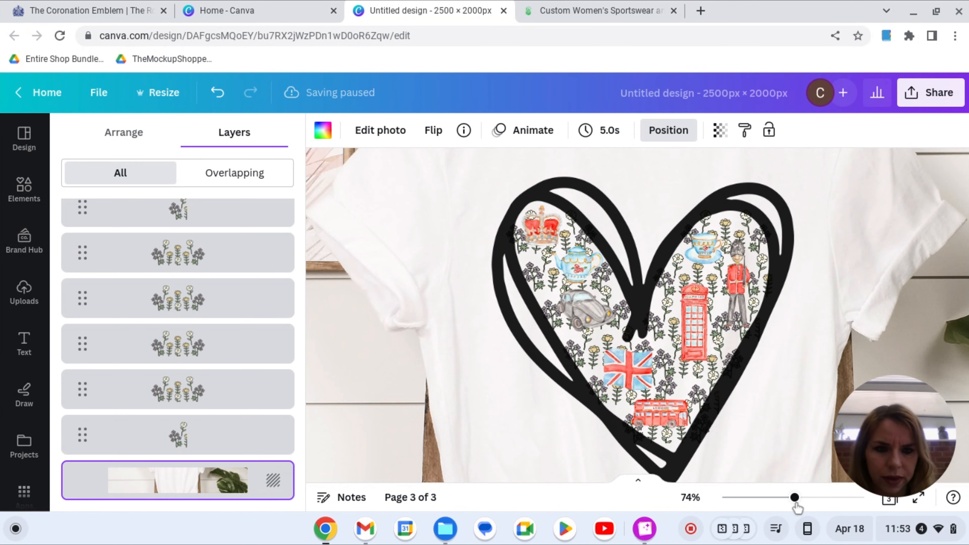
pyautogui.moveTo(796, 507); pyautogui.dragTo(752, 502)
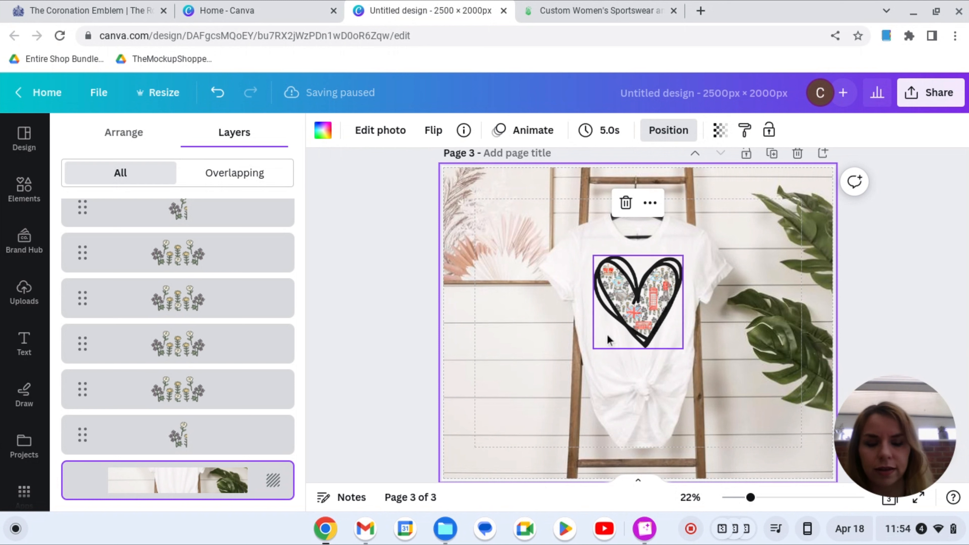
pyautogui.click(349, 370)
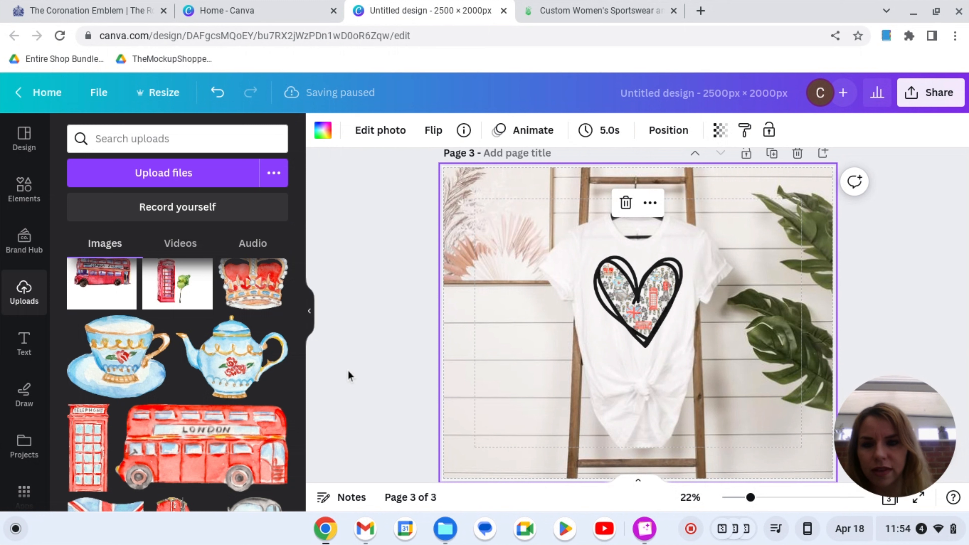
# Step: Add a fourth page and fill it with the uploaded London pattern of Big Ben, phone boxes and red buses
pyautogui.scroll(10, 126, 383)
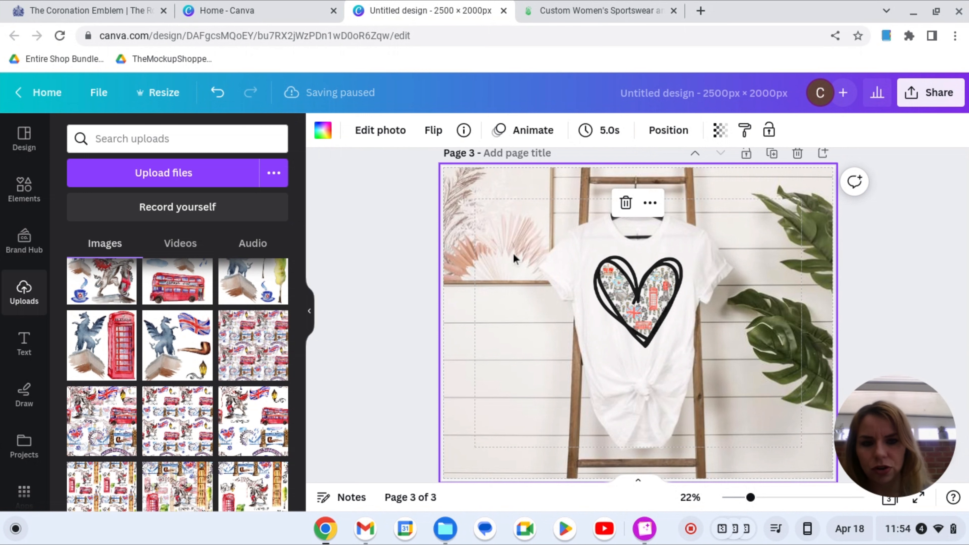
pyautogui.scroll(-2, 514, 258)
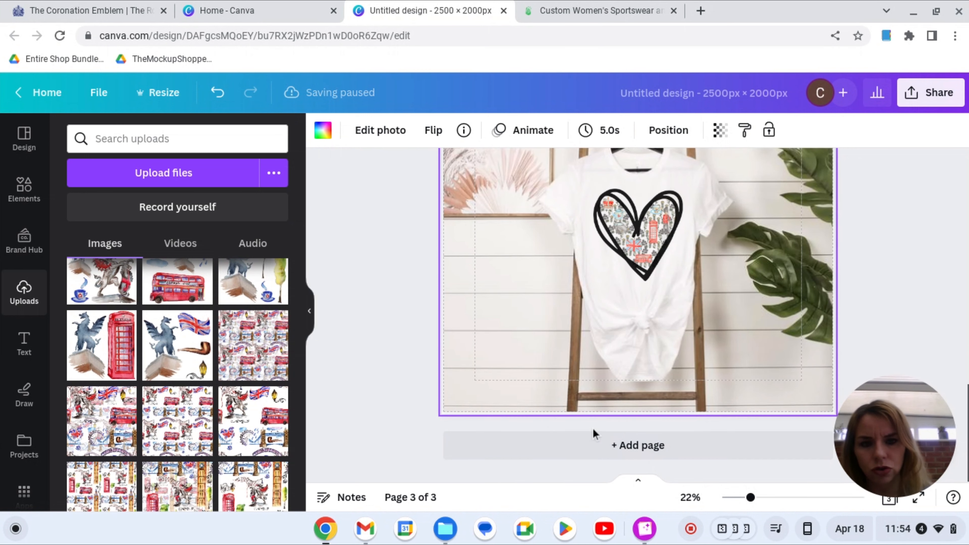
pyautogui.click(599, 444)
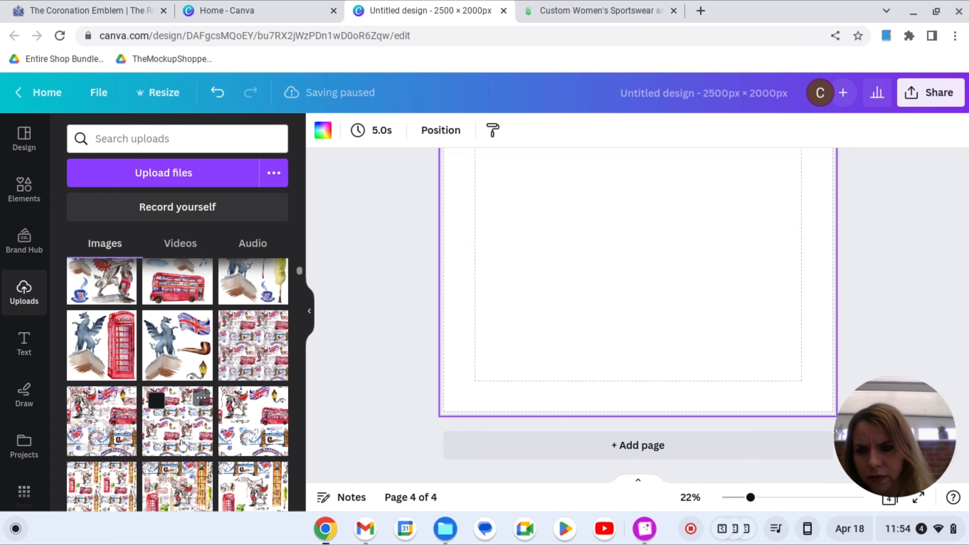
pyautogui.scroll(-5, 182, 445)
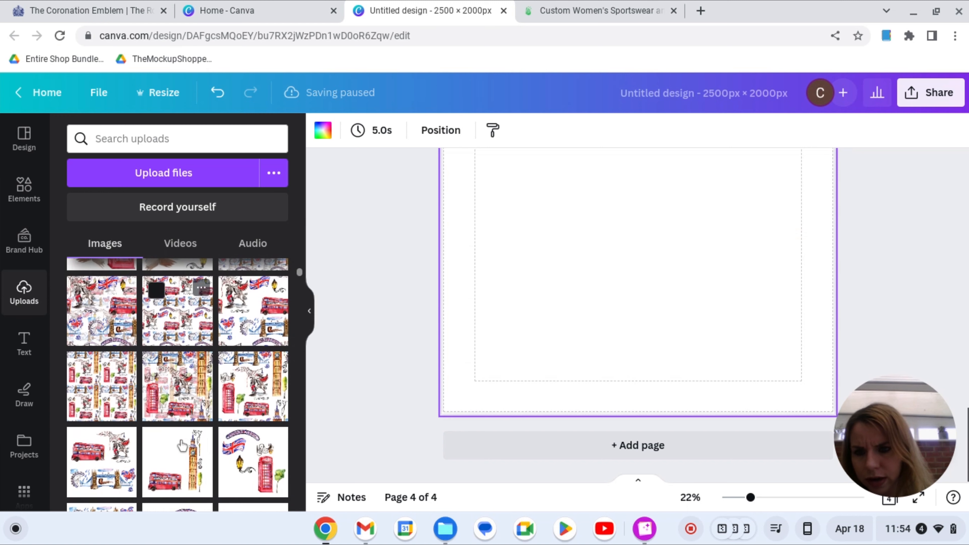
pyautogui.moveTo(94, 410); pyautogui.dragTo(450, 356)
pyautogui.scroll(1, 571, 347)
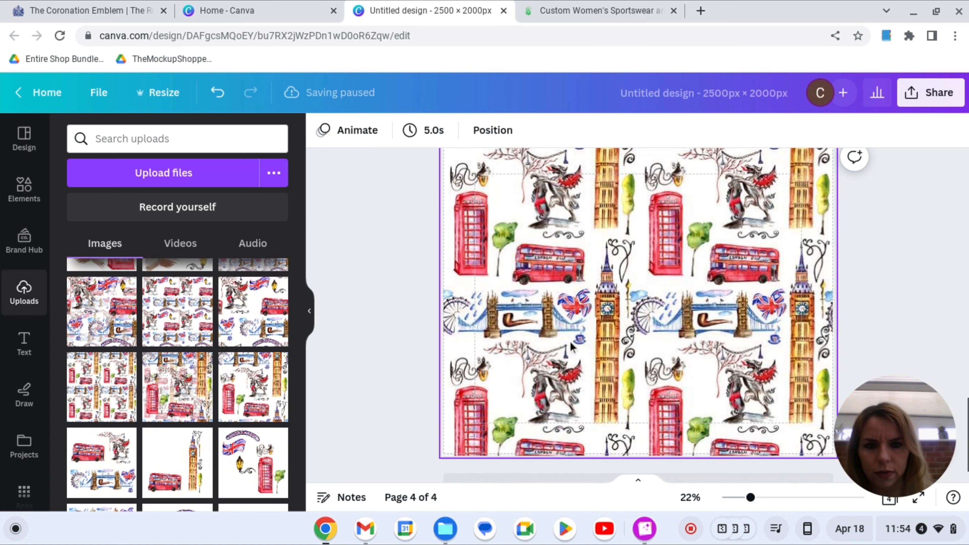
pyautogui.click(571, 343)
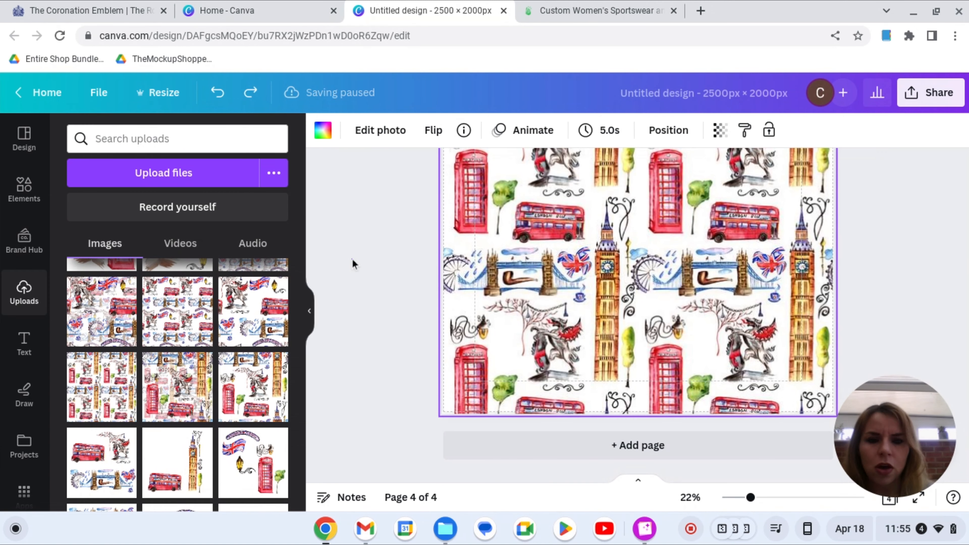
pyautogui.click(352, 260)
pyautogui.scroll(2, 353, 261)
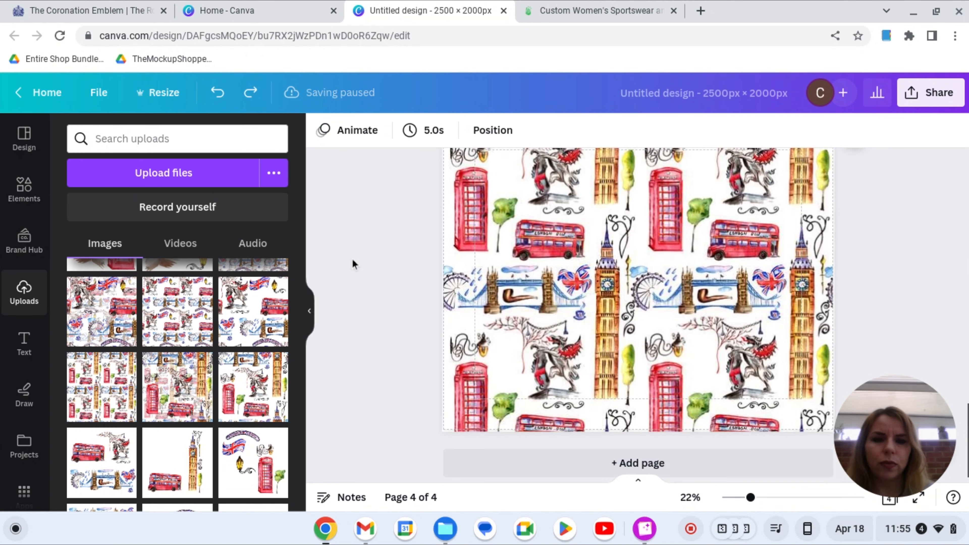
pyautogui.scroll(-2, 352, 263)
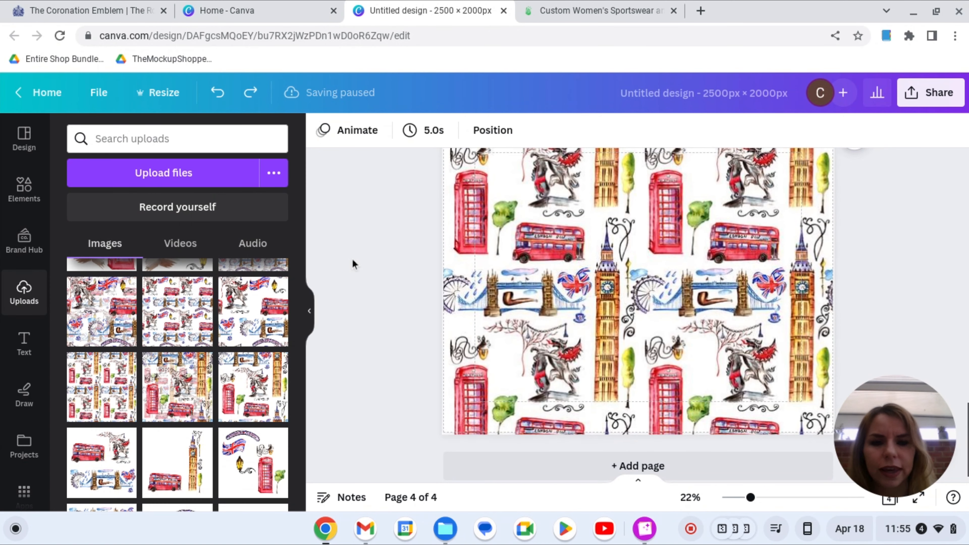
pyautogui.click(589, 282)
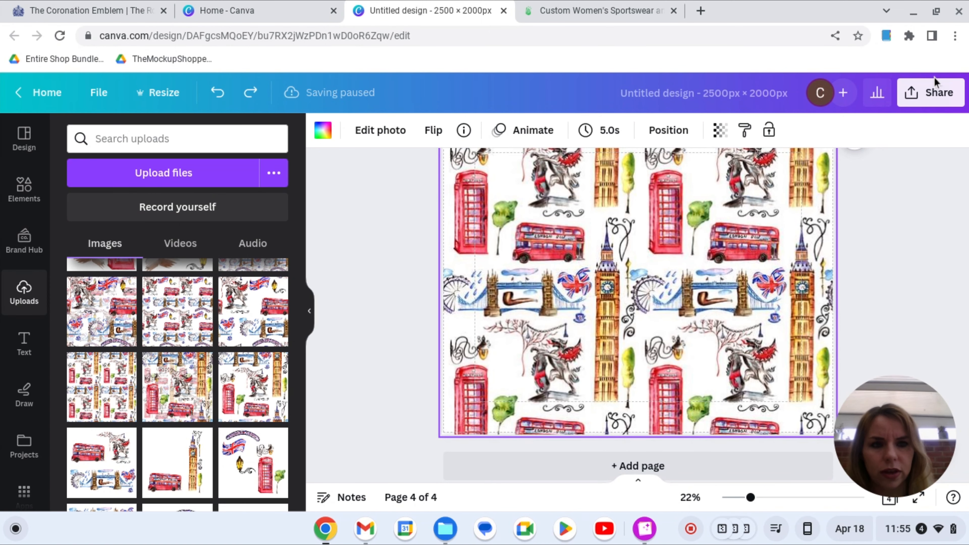
# Step: Download only page 4, the London pattern, as a PNG file
pyautogui.click(929, 98)
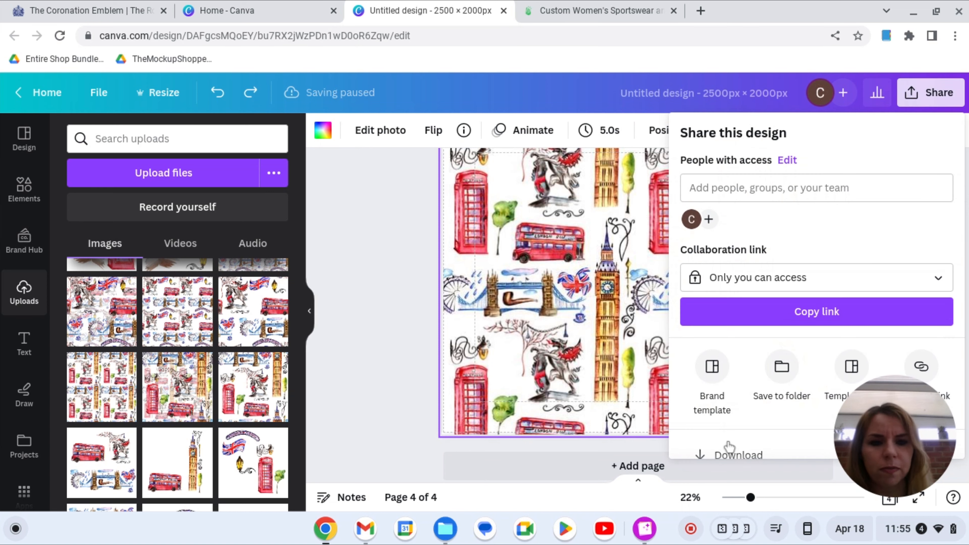
pyautogui.click(729, 454)
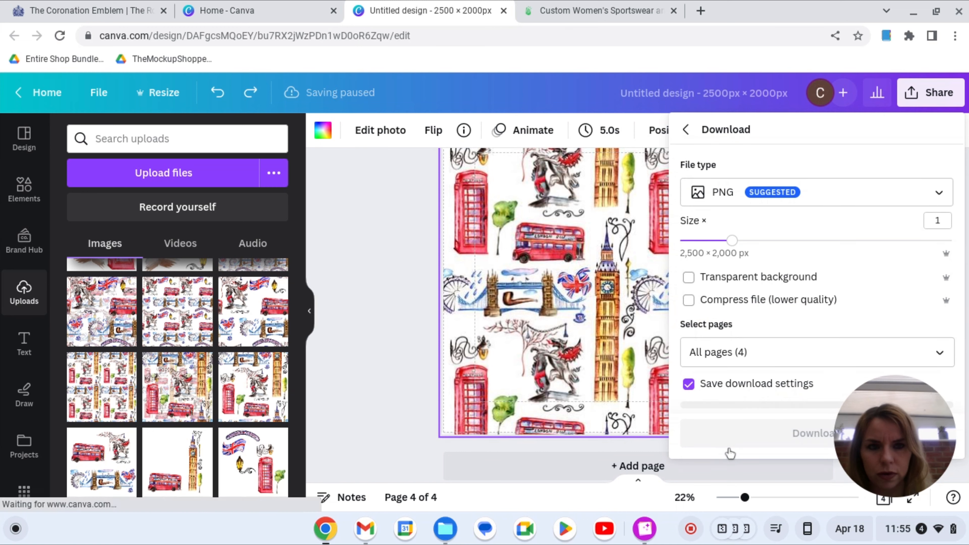
pyautogui.click(769, 192)
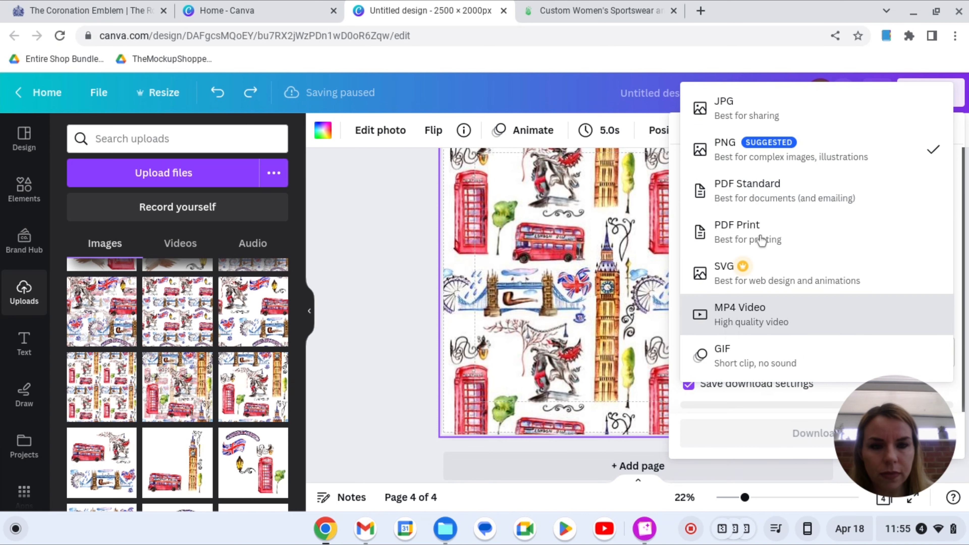
pyautogui.click(763, 166)
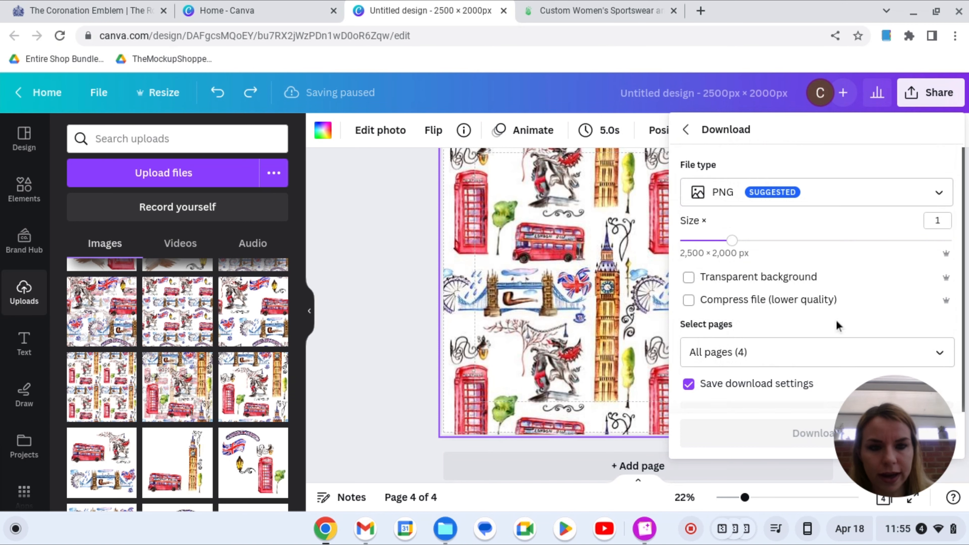
pyautogui.click(739, 351)
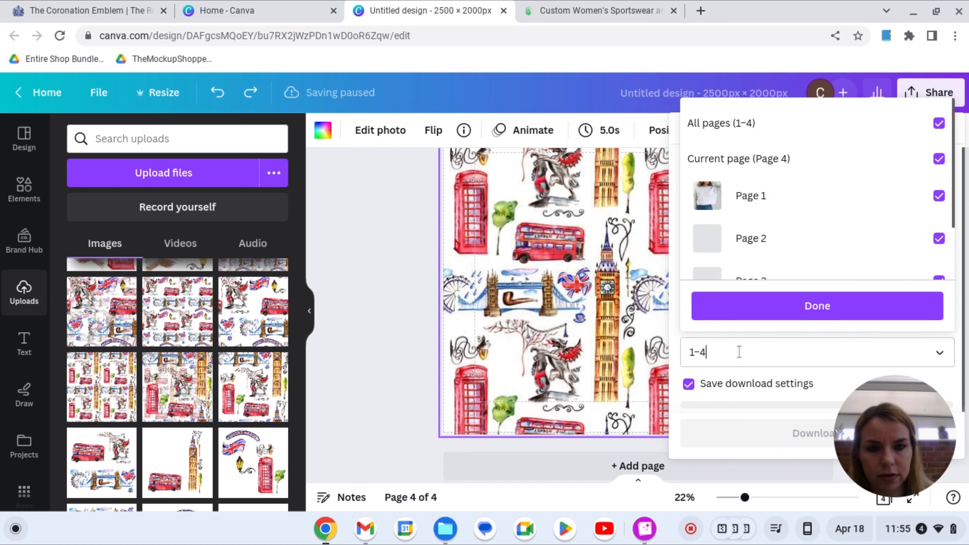
pyautogui.click(939, 122)
pyautogui.scroll(-2, 884, 151)
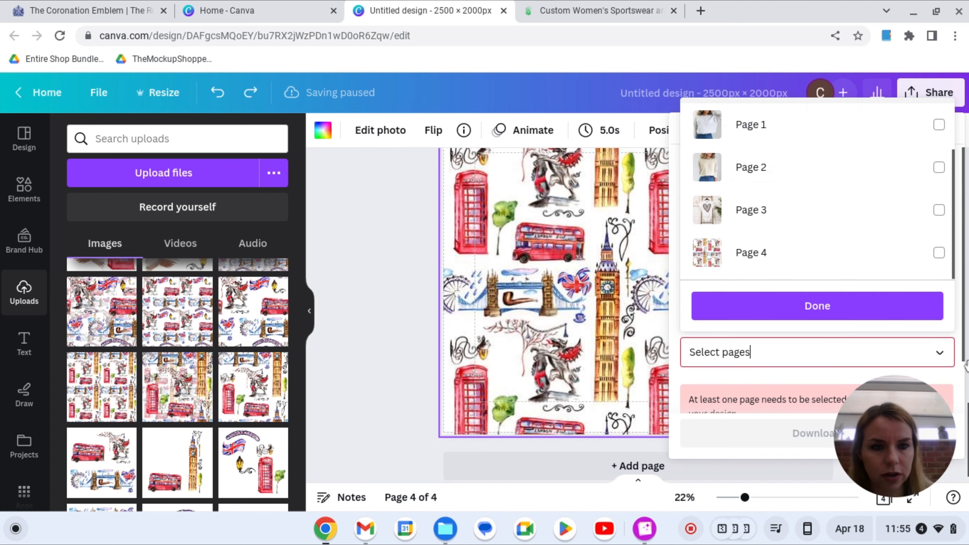
pyautogui.click(939, 252)
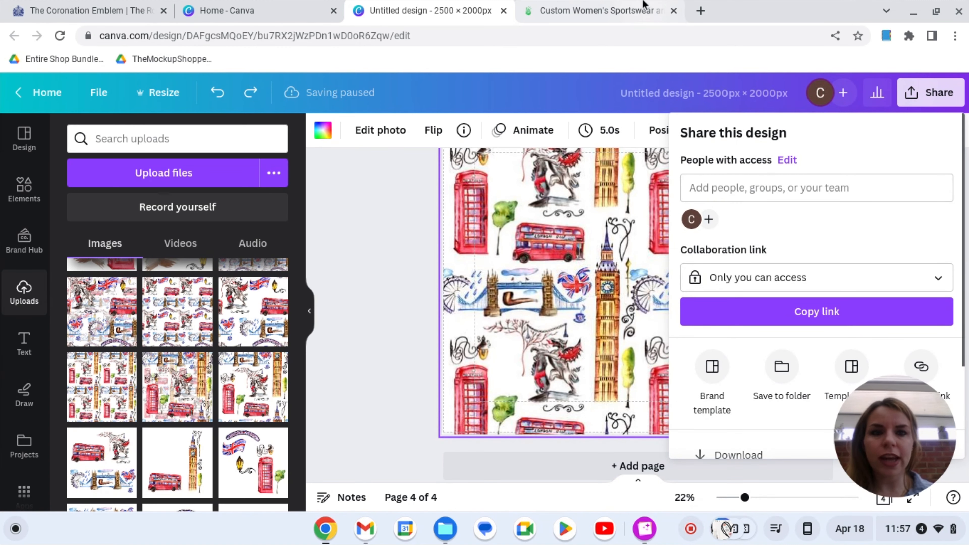
# Step: Switch to Printify, open the High Waisted Yoga Leggings (AOP) product and review its print provider and description
pyautogui.click(606, 10)
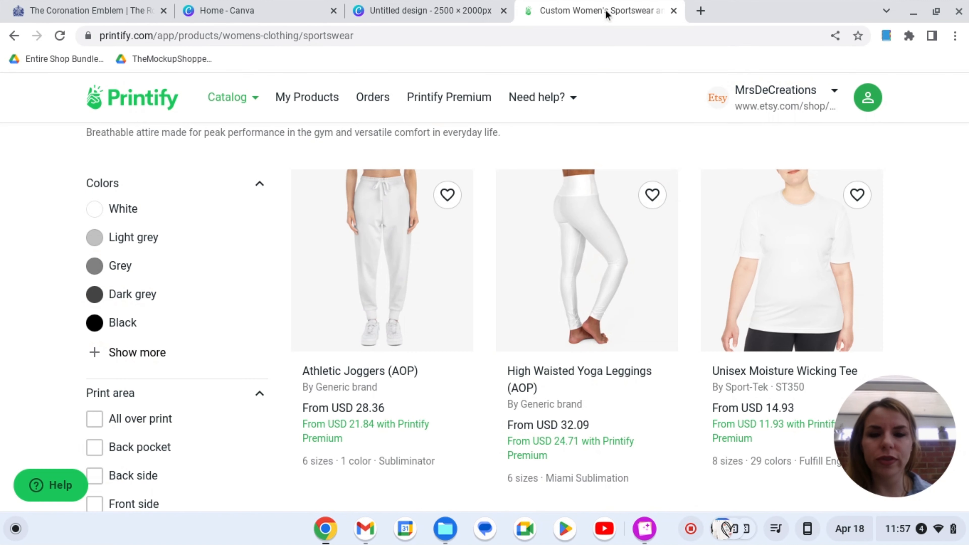
pyautogui.click(566, 307)
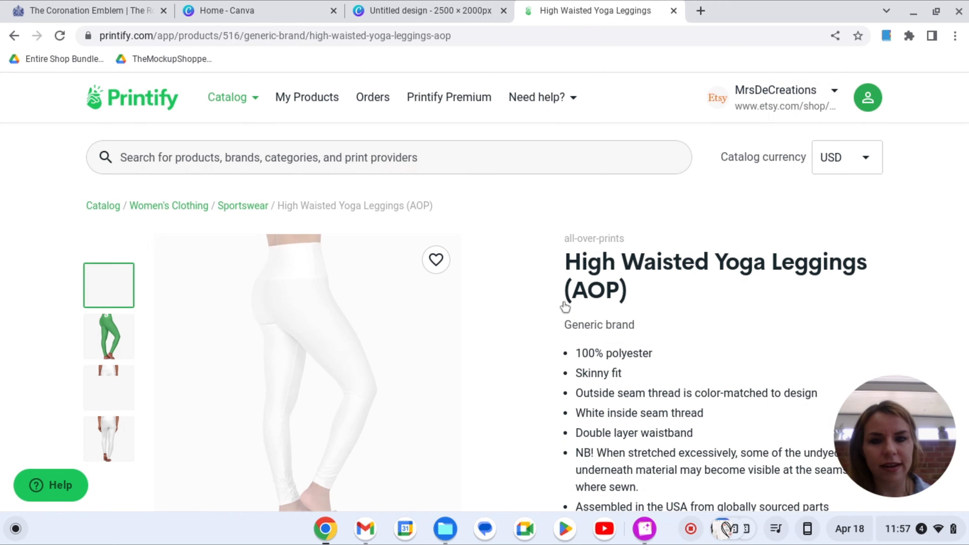
pyautogui.scroll(-3, 565, 306)
pyautogui.scroll(-1, 565, 307)
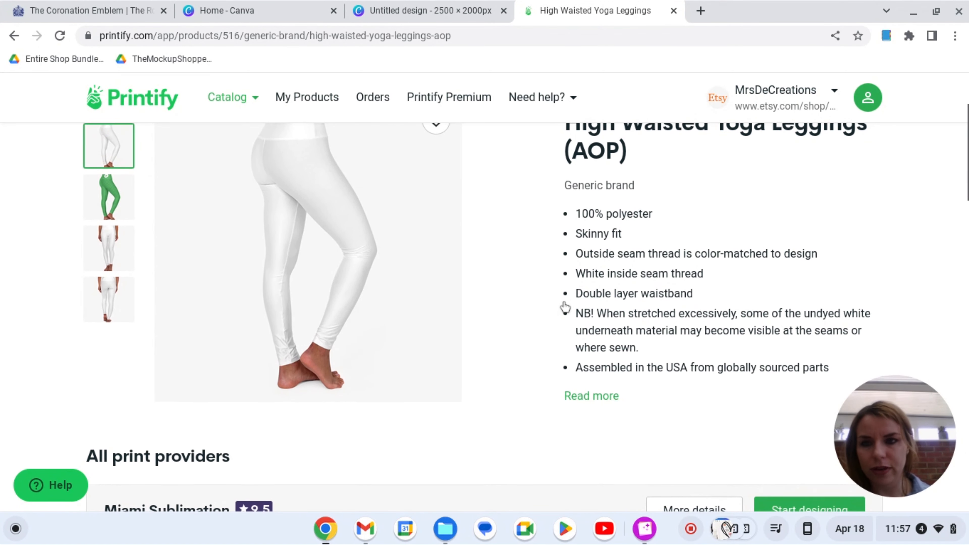
pyautogui.scroll(-2, 566, 307)
pyautogui.scroll(-5, 565, 306)
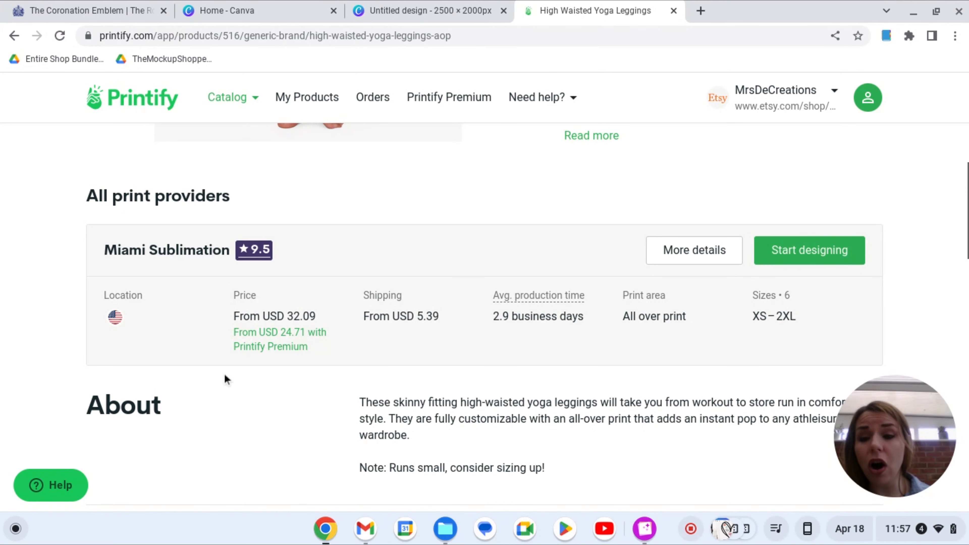
pyautogui.scroll(-2, 513, 402)
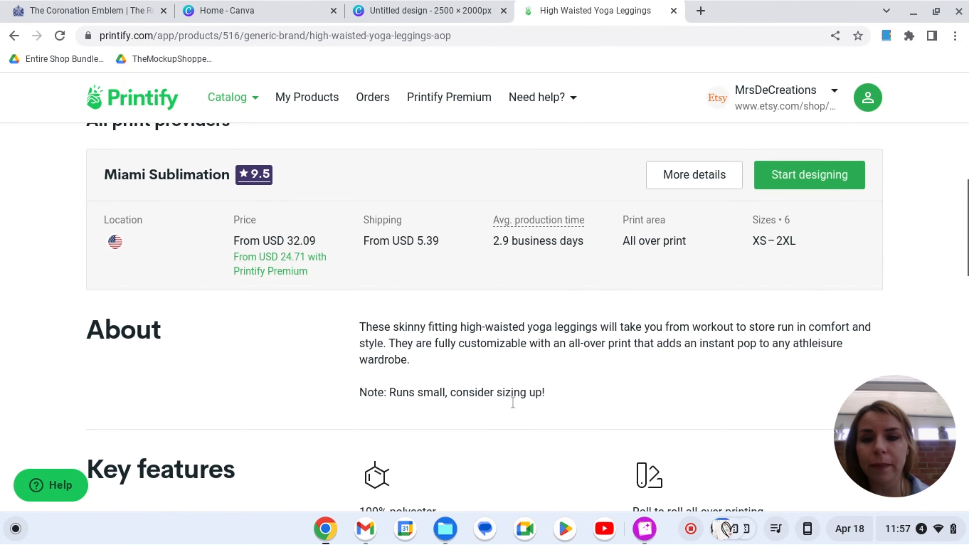
# Step: Start designing the High Waisted Yoga Leggings with Miami Sublimation and choose to add a design from the device
pyautogui.scroll(3, 513, 401)
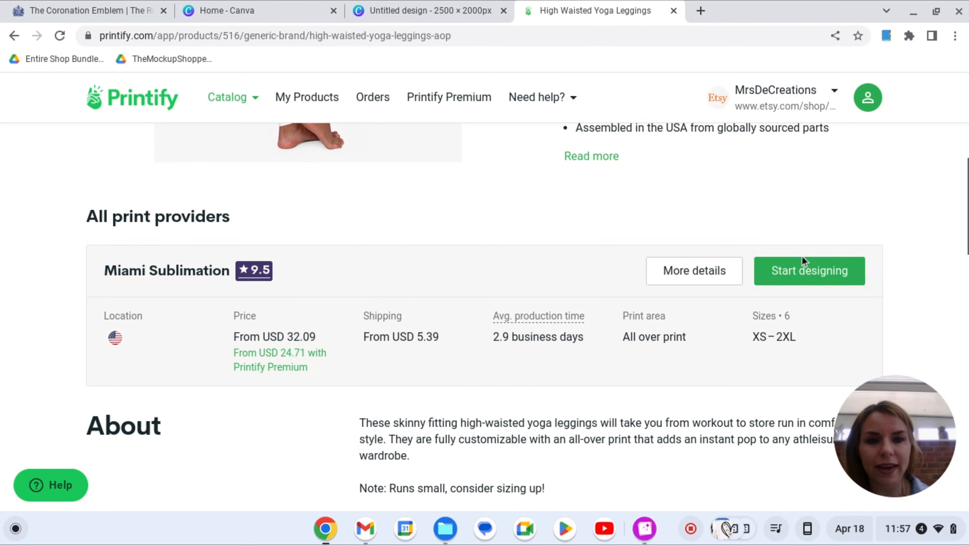
pyautogui.click(798, 269)
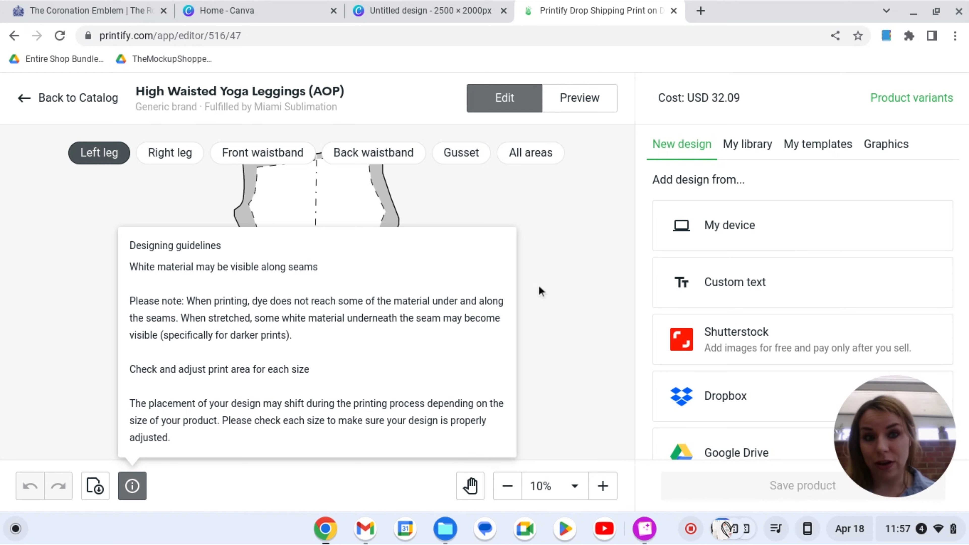
pyautogui.click(701, 226)
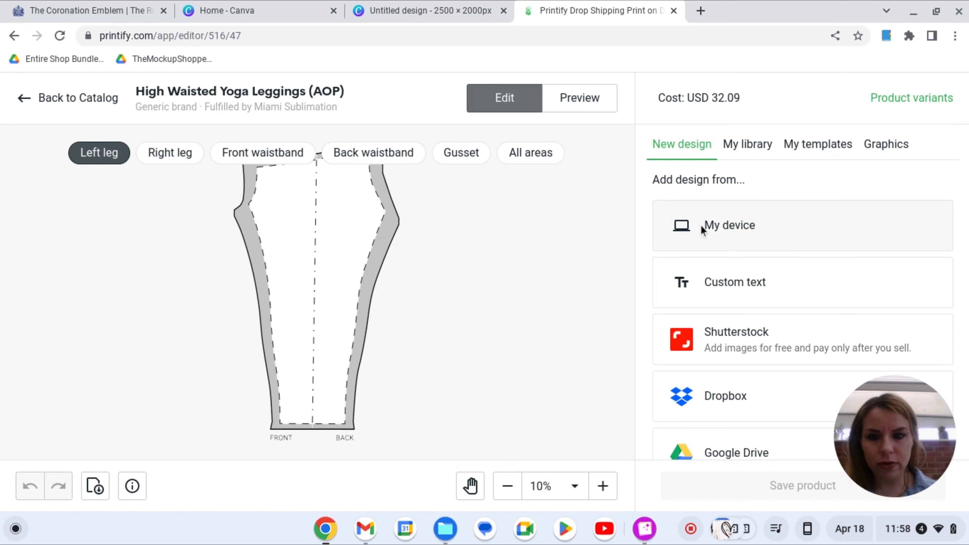
pyautogui.click(703, 229)
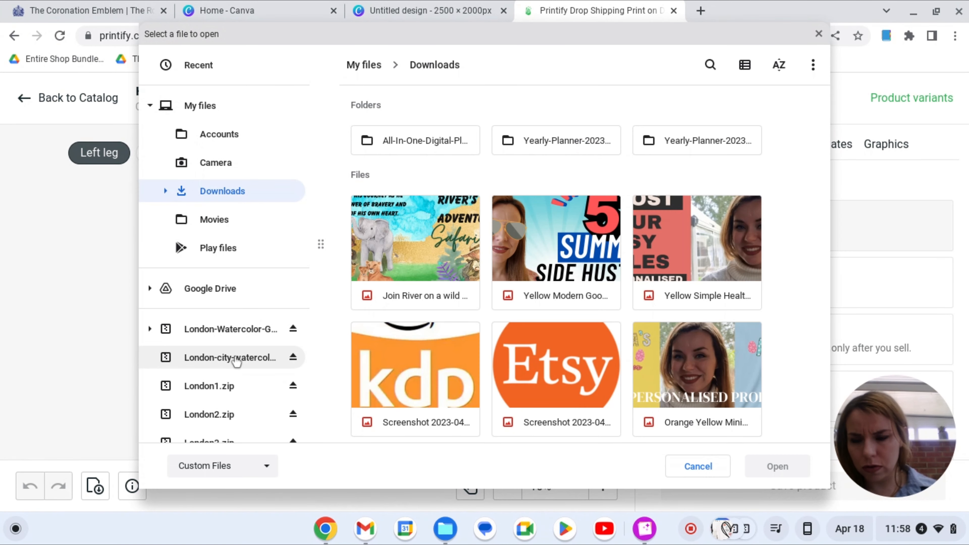
# Step: Add London Watercolor (132).jpg from the jpg folder of the London watercolor archive to the left leg
pyautogui.scroll(-2, 236, 360)
pyautogui.scroll(2, 237, 361)
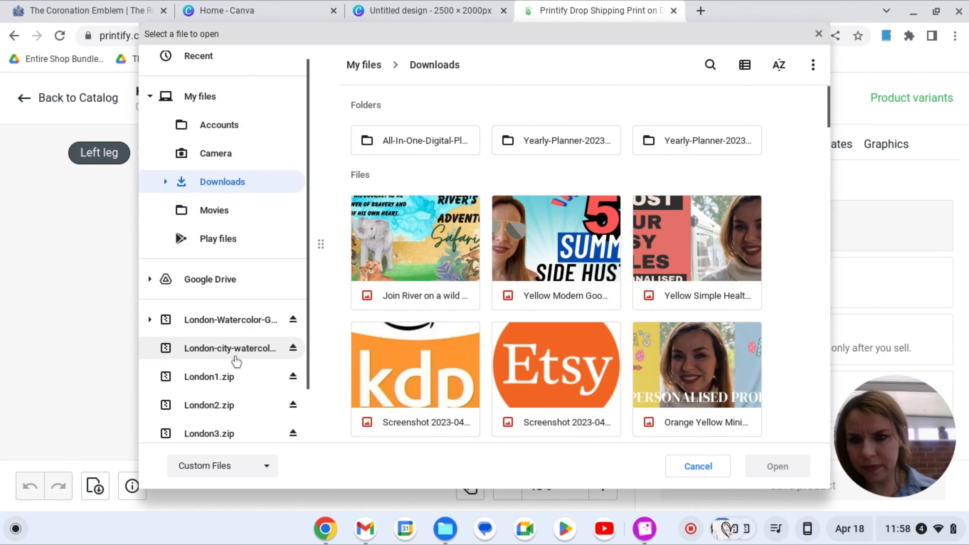
pyautogui.click(238, 331)
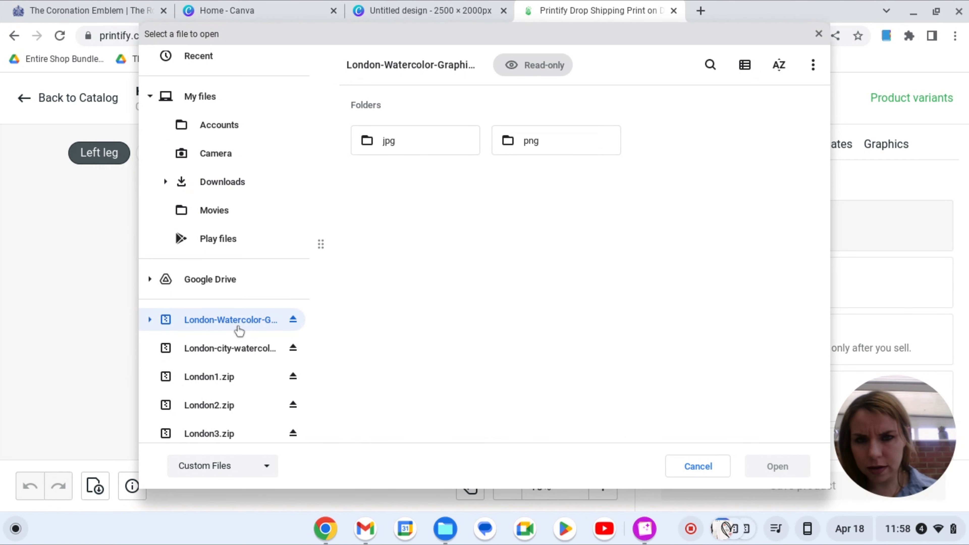
pyautogui.doubleClick(408, 135)
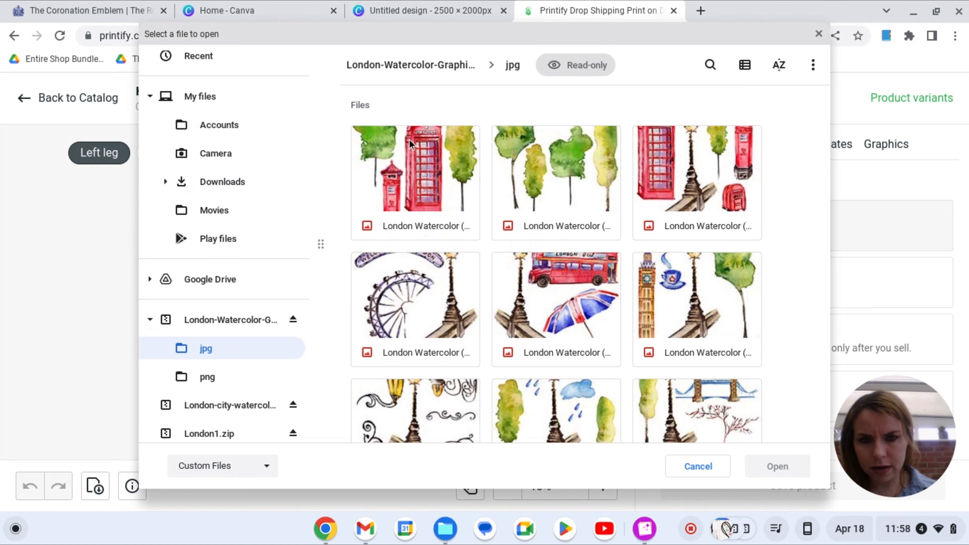
pyautogui.scroll(-10, 467, 243)
pyautogui.scroll(-15, 469, 248)
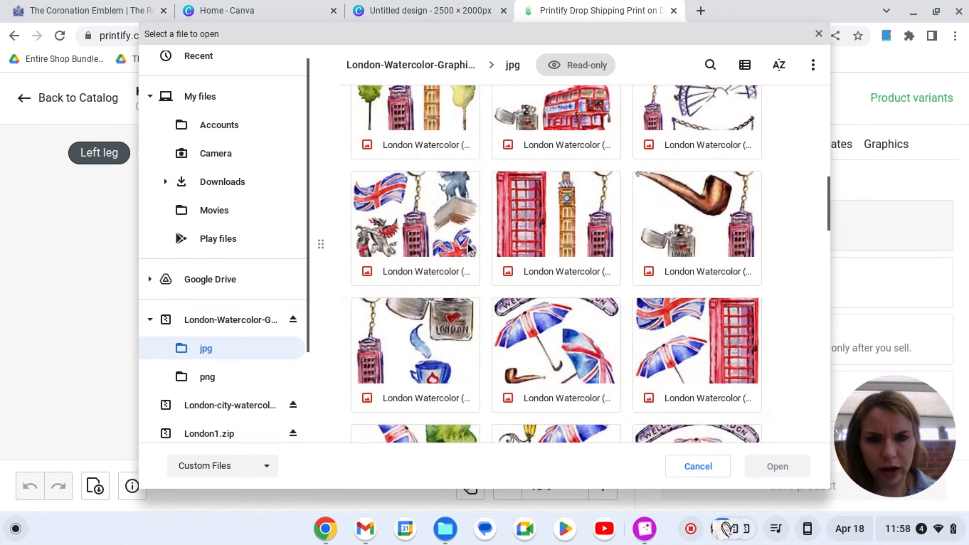
pyautogui.scroll(-2, 468, 248)
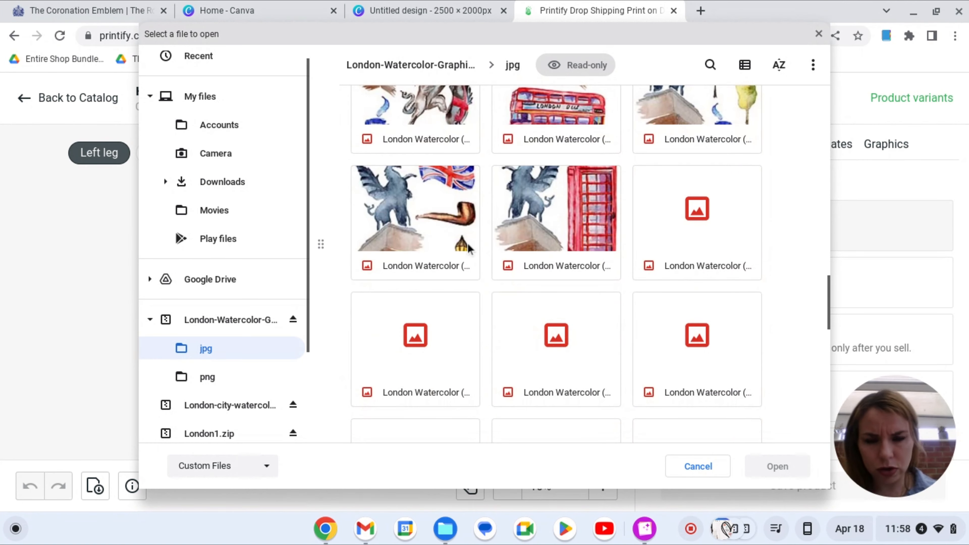
pyautogui.scroll(-4, 469, 248)
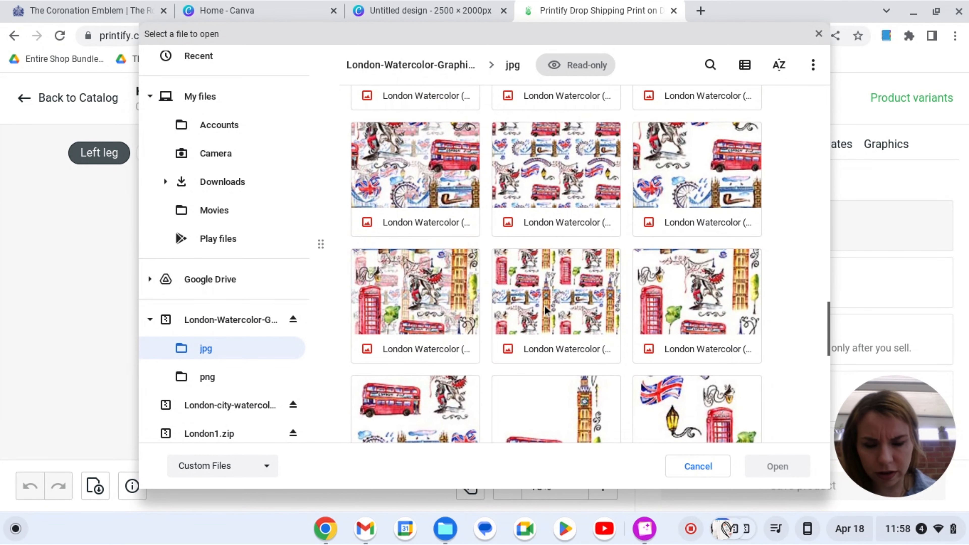
pyautogui.doubleClick(545, 310)
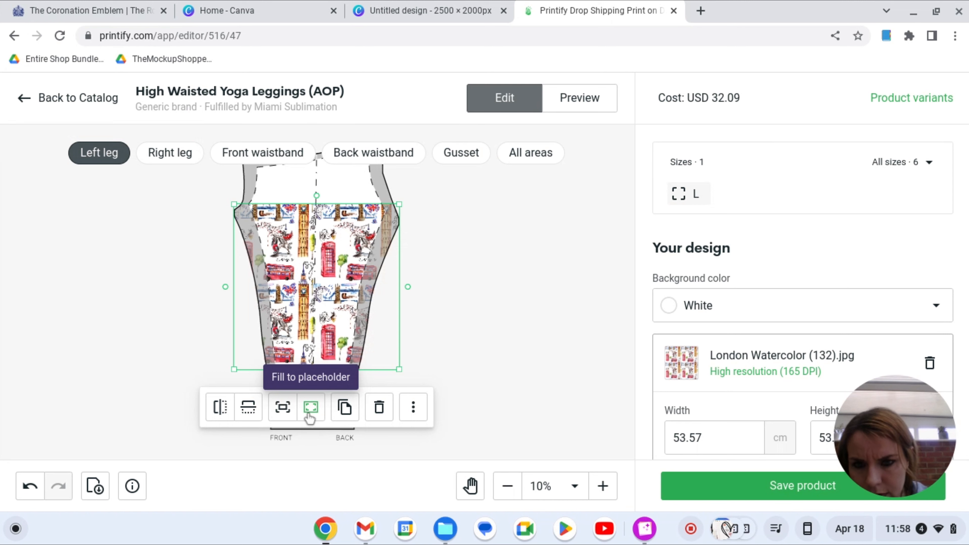
# Step: Apply the London pattern to all areas and enlarge it to about 95 cm wide to cover the whole left leg
pyautogui.click(409, 414)
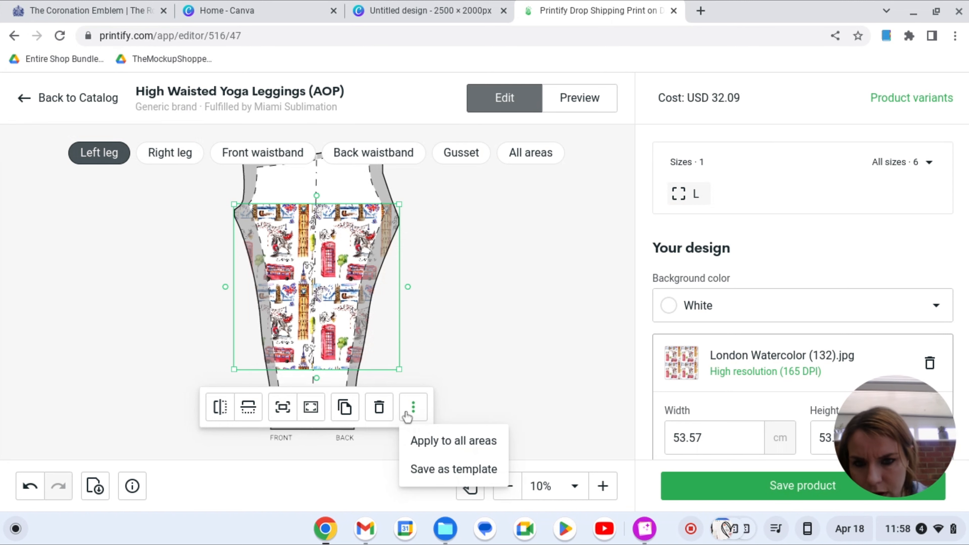
pyautogui.click(431, 442)
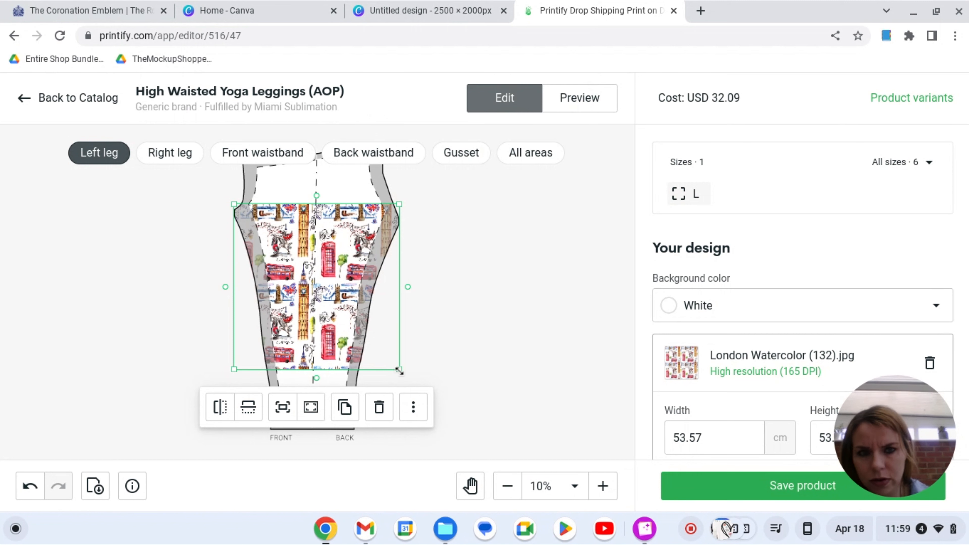
pyautogui.moveTo(399, 370); pyautogui.dragTo(439, 496)
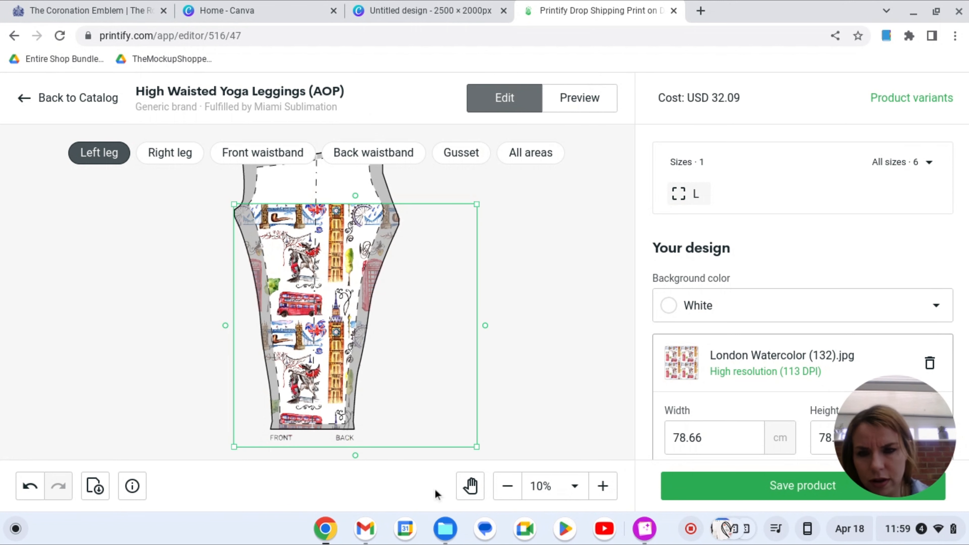
pyautogui.moveTo(474, 204); pyautogui.dragTo(509, 141)
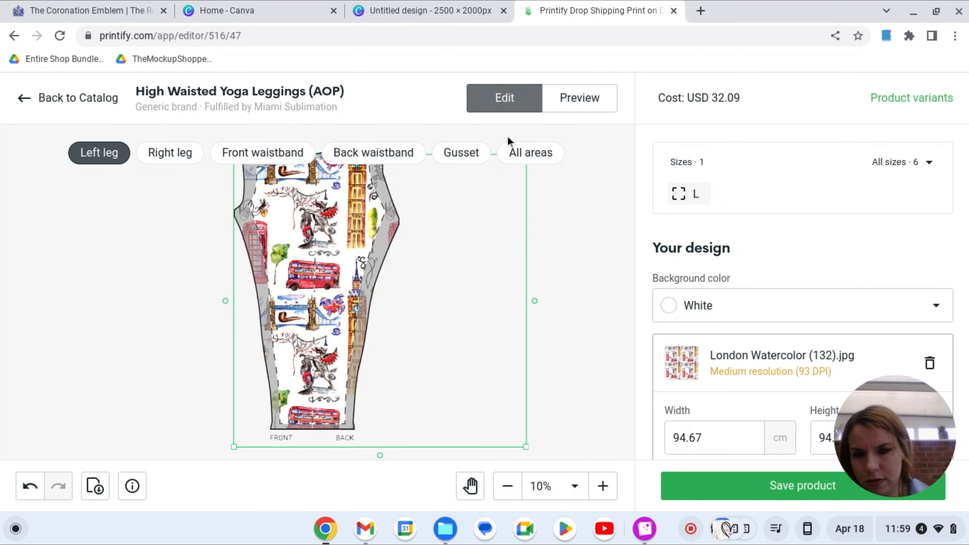
# Step: Enlarge the London pattern on the right leg to about 89 cm wide so it covers the whole leg
pyautogui.click(169, 161)
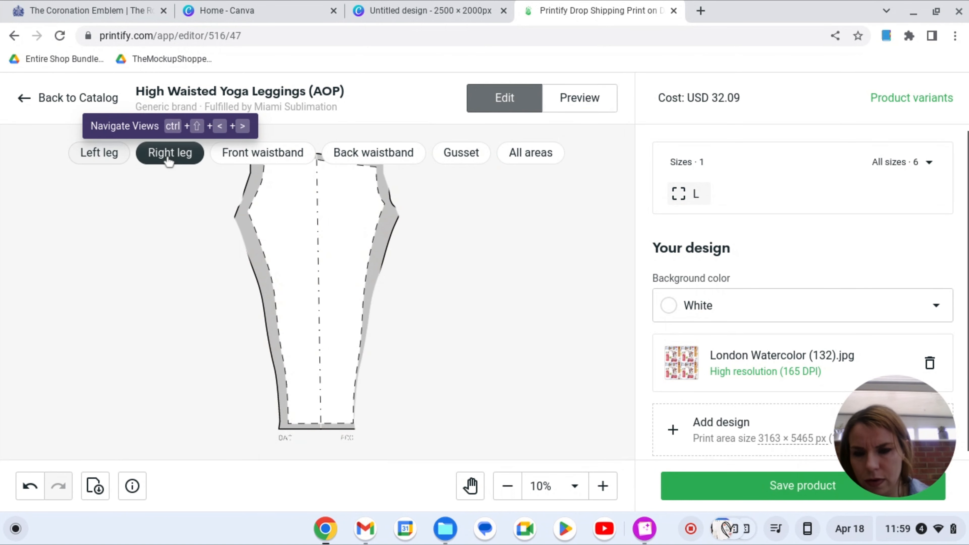
pyautogui.click(355, 311)
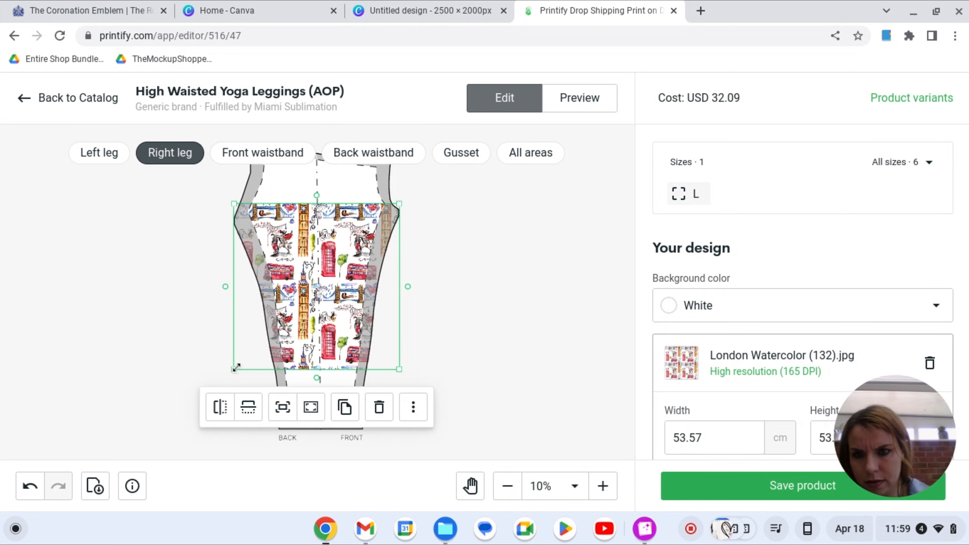
pyautogui.moveTo(235, 367); pyautogui.dragTo(213, 391)
pyautogui.moveTo(176, 426); pyautogui.dragTo(173, 427)
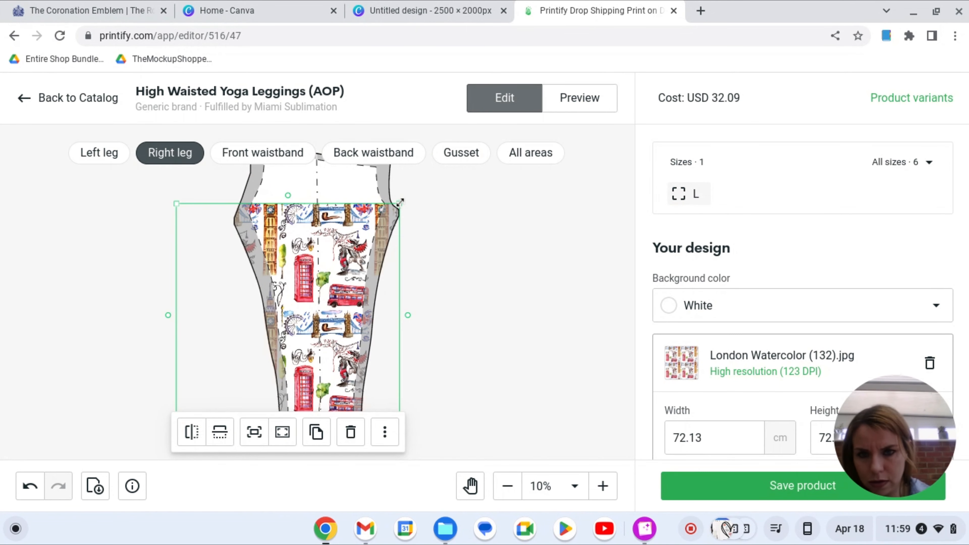
pyautogui.moveTo(399, 204); pyautogui.dragTo(454, 160)
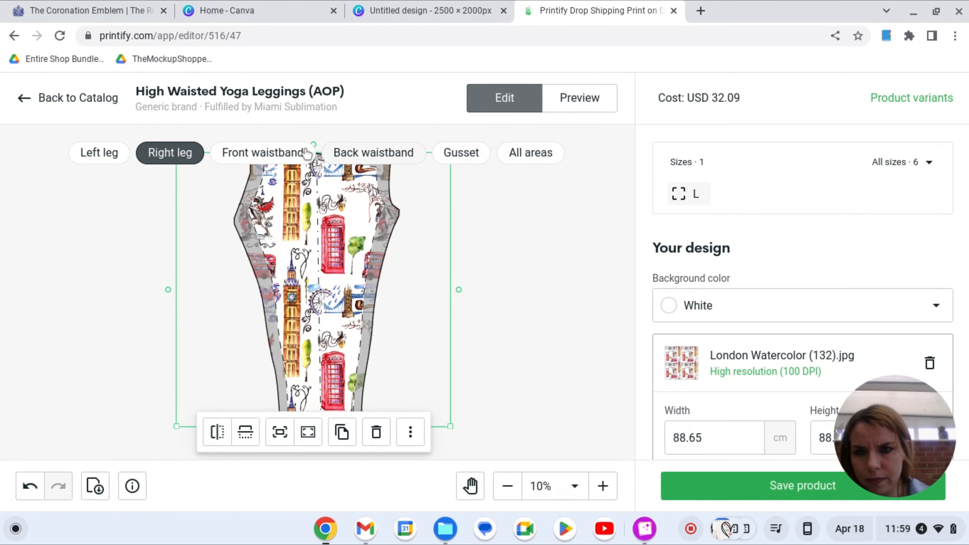
# Step: Reposition the pattern on both waistbands, showing Tower Bridge and Big Ben on the back and phone boxes and a red bus on the front
pyautogui.click(292, 153)
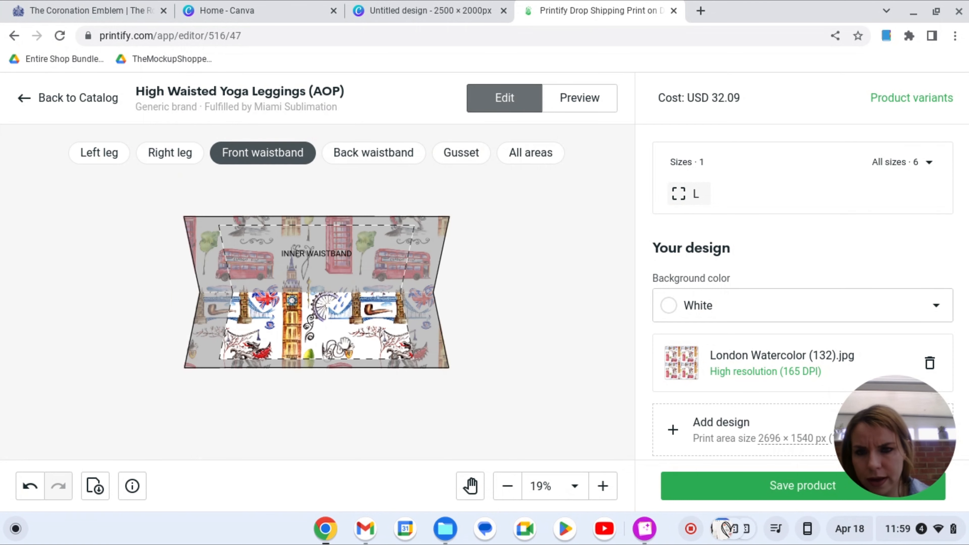
pyautogui.click(381, 154)
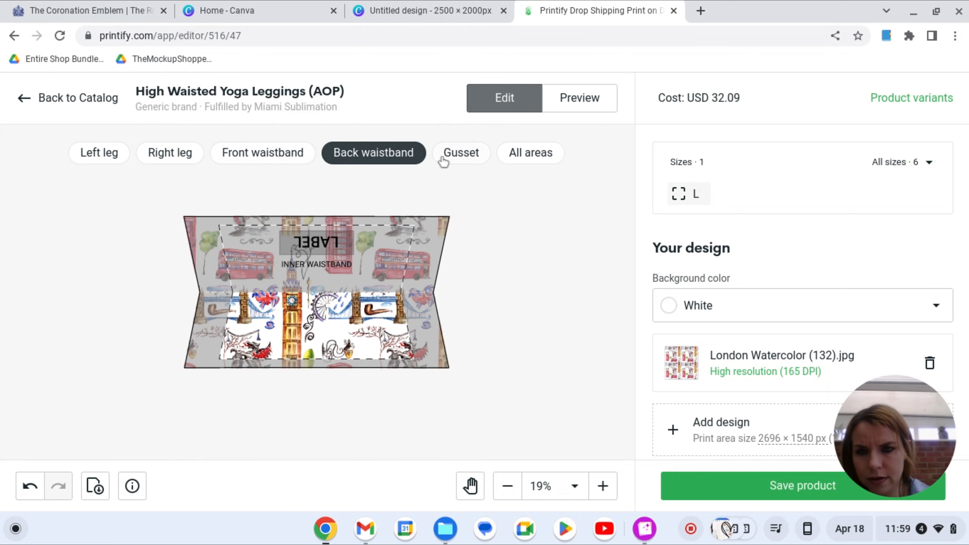
pyautogui.moveTo(346, 346); pyautogui.dragTo(311, 367)
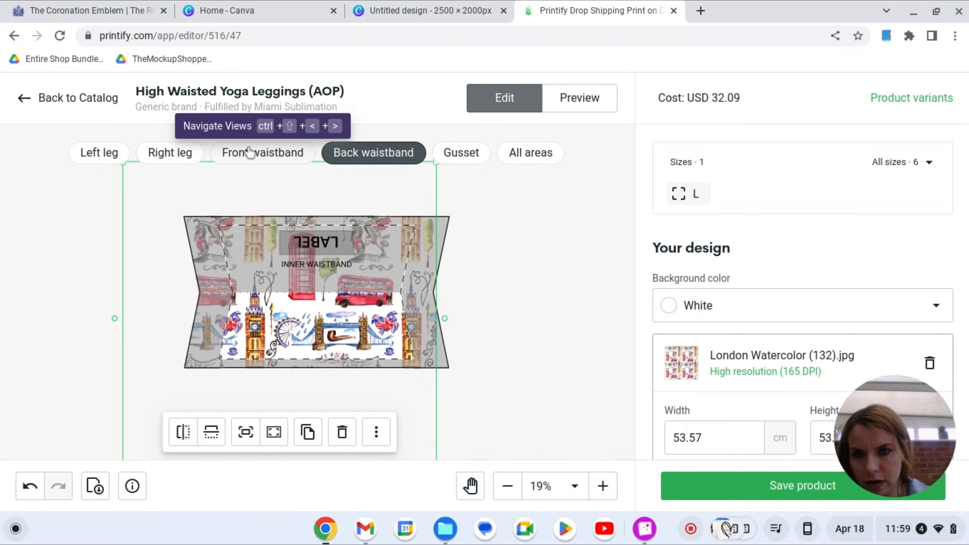
pyautogui.click(249, 152)
pyautogui.moveTo(325, 336); pyautogui.dragTo(352, 412)
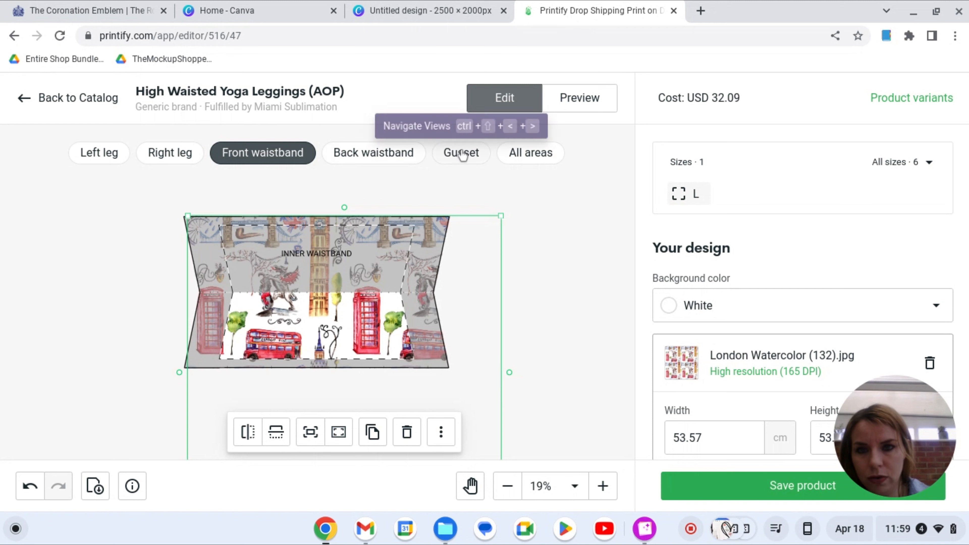
# Step: Check the pattern coverage on the gusset and across all print areas of the leggings
pyautogui.click(461, 152)
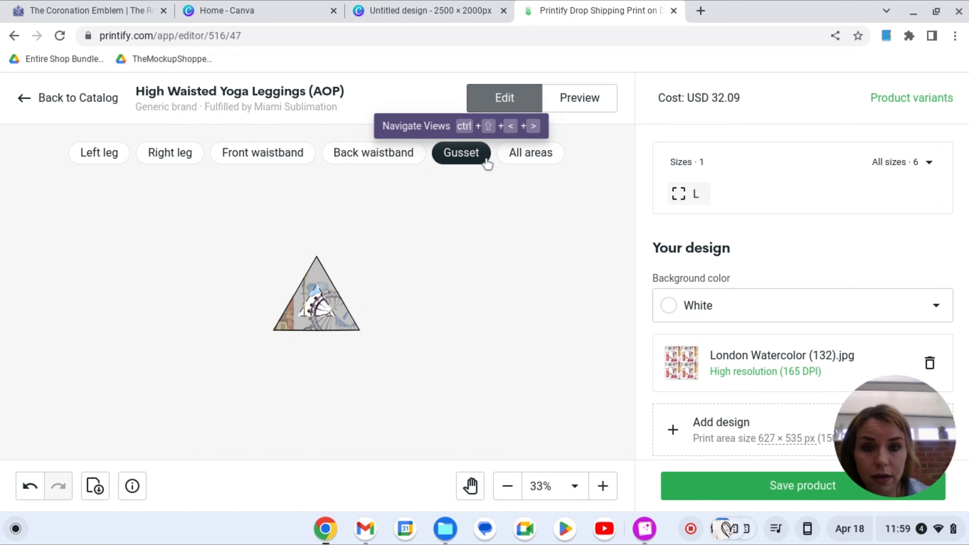
pyautogui.click(518, 153)
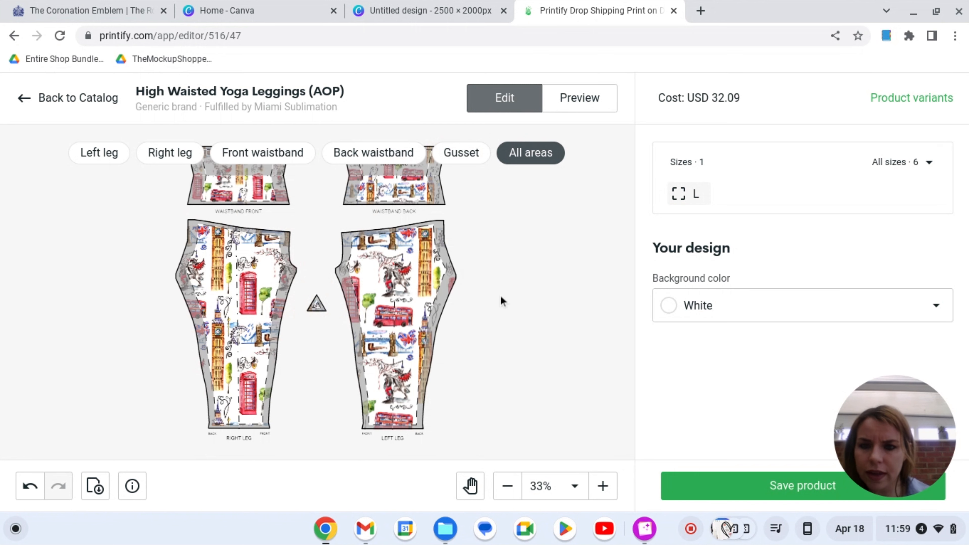
pyautogui.scroll(2, 501, 301)
pyautogui.scroll(-4, 501, 302)
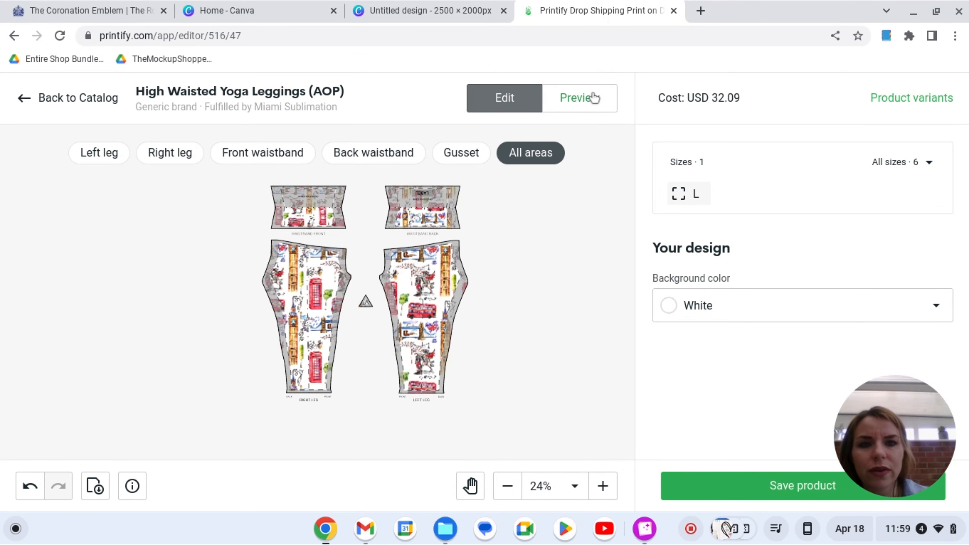
# Step: Preview the finished leggings on the model from the front, back, left side and right side
pyautogui.click(593, 97)
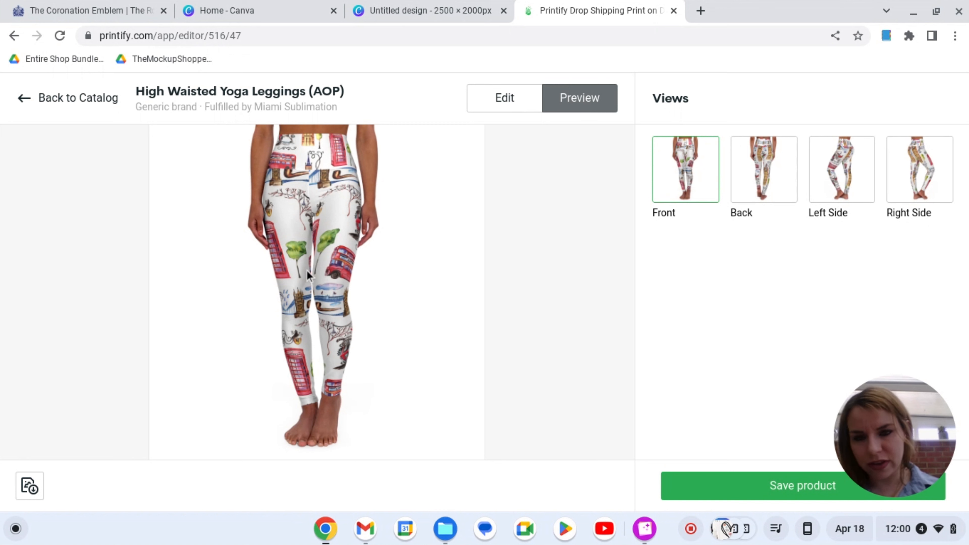
pyautogui.click(766, 154)
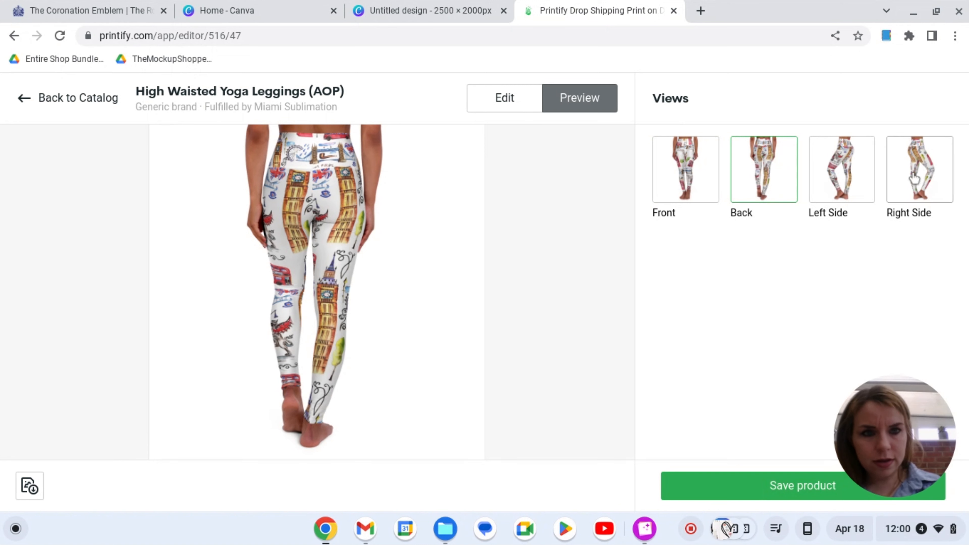
pyautogui.click(849, 173)
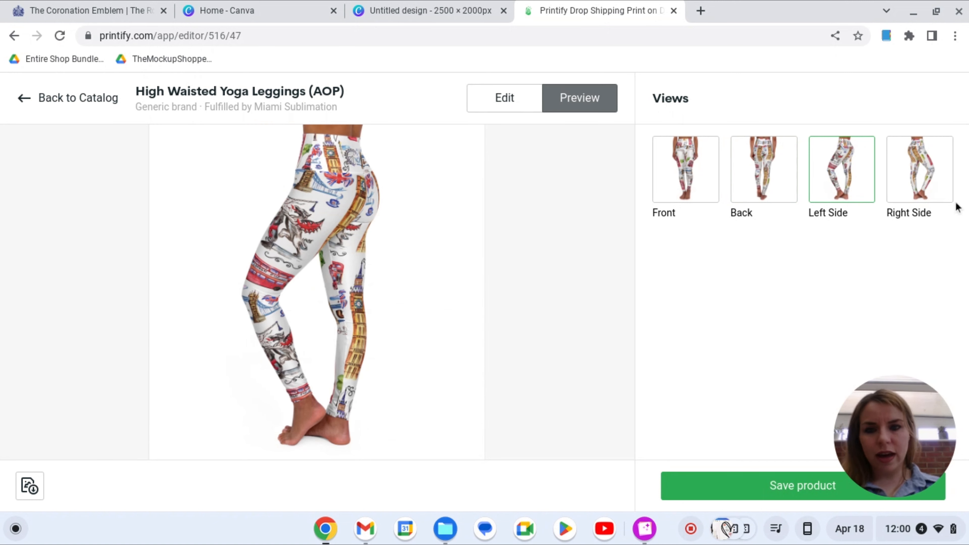
pyautogui.click(926, 175)
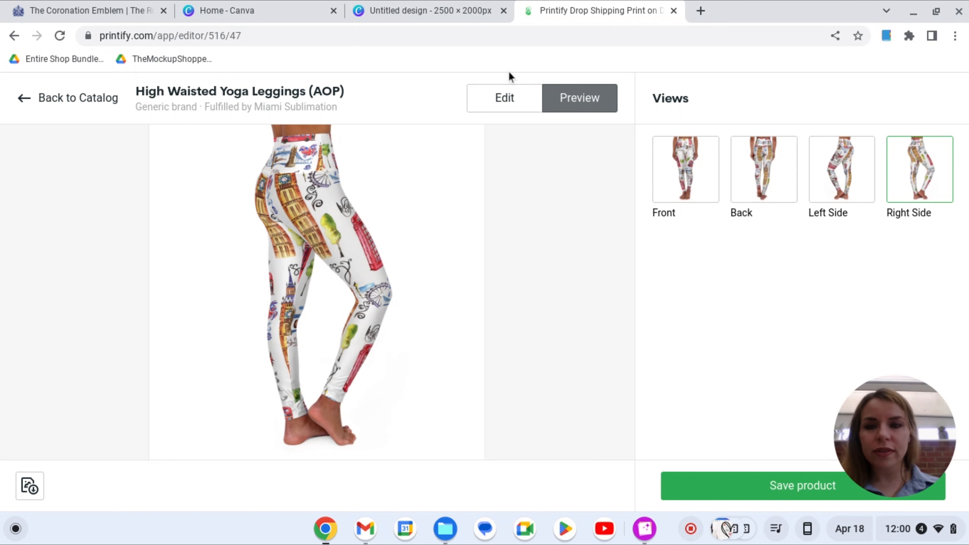
# Step: Leave the leggings editor without saving and look over the products in the women's Sportswear catalog
pyautogui.click(59, 100)
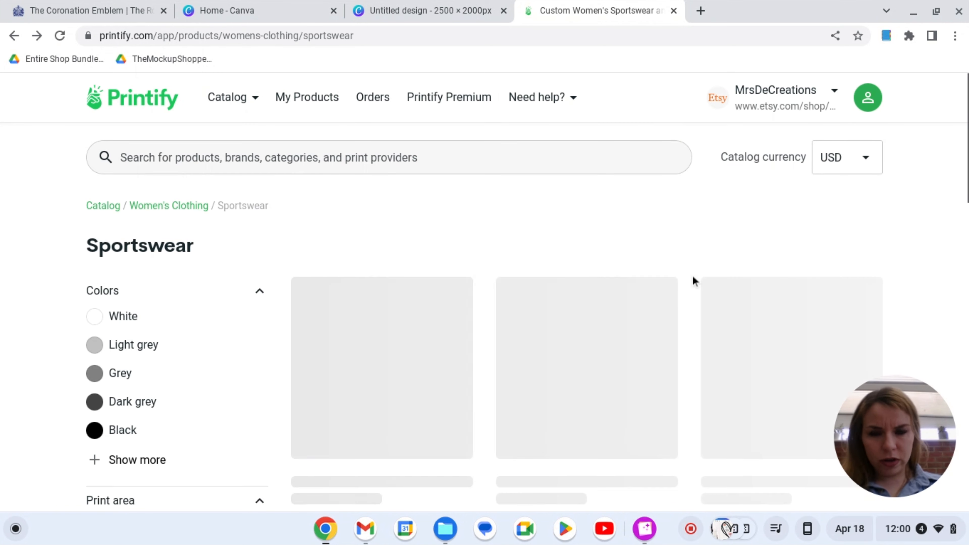
pyautogui.scroll(-3, 694, 281)
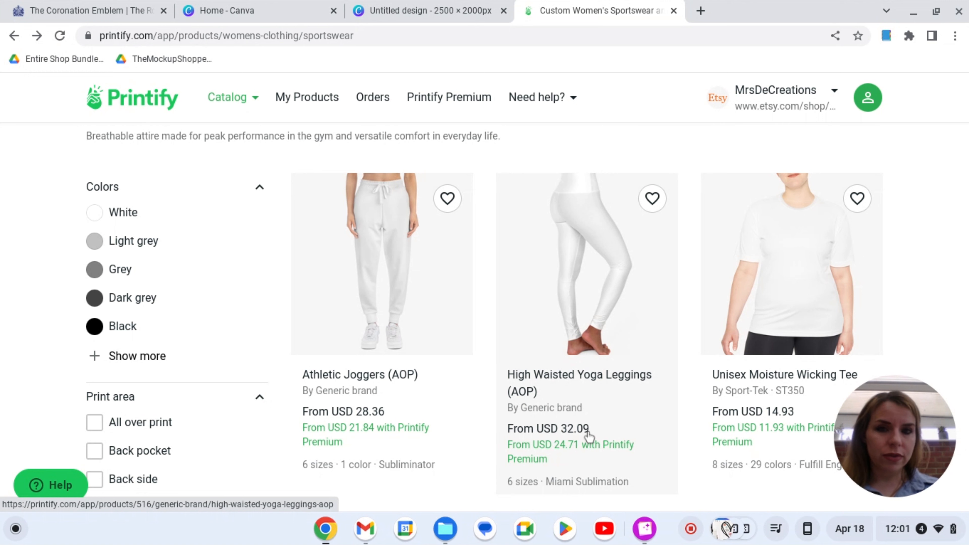
# Step: Switch back to the Canva design and browse the uploaded London watercolor and King Charles III coronation images
pyautogui.click(452, 4)
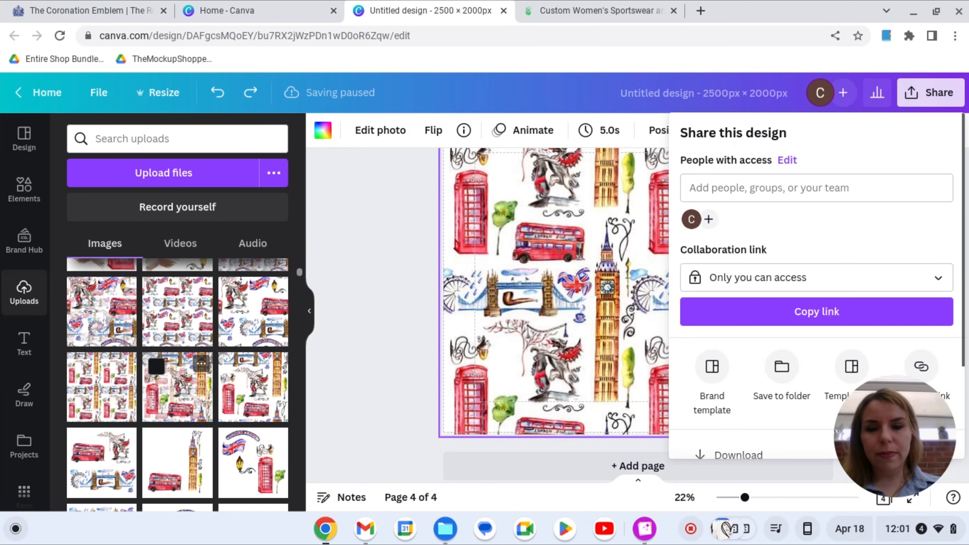
pyautogui.scroll(10, 76, 462)
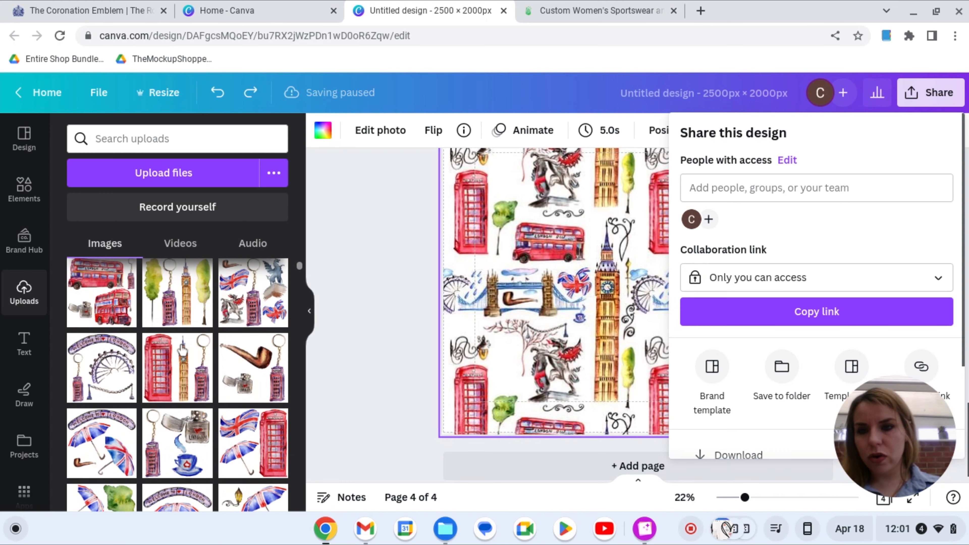
pyautogui.scroll(-5, 182, 349)
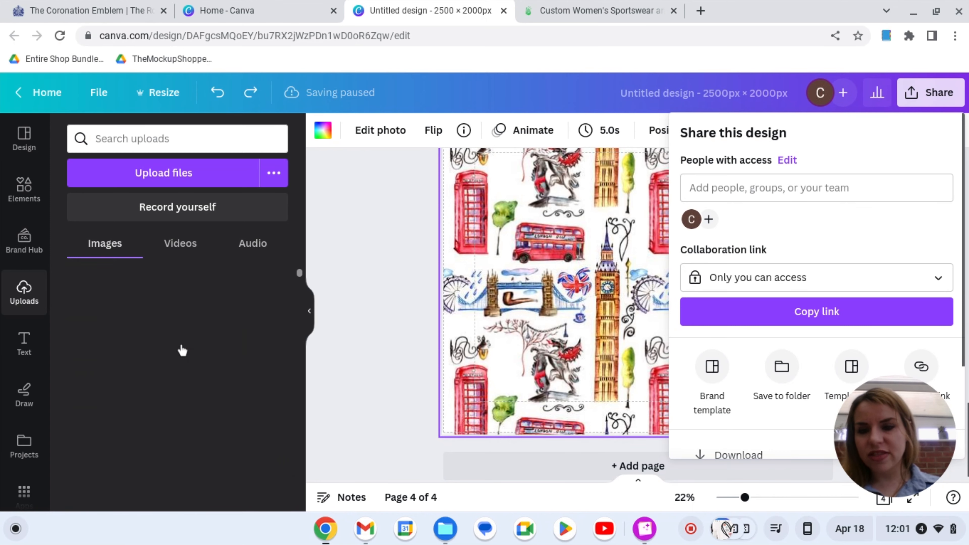
pyautogui.scroll(-5, 182, 349)
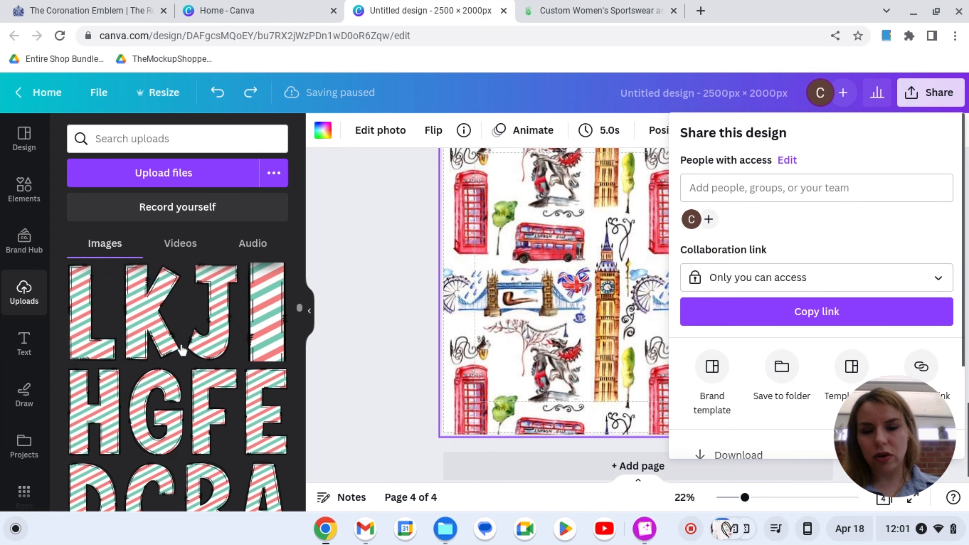
pyautogui.scroll(10, 182, 350)
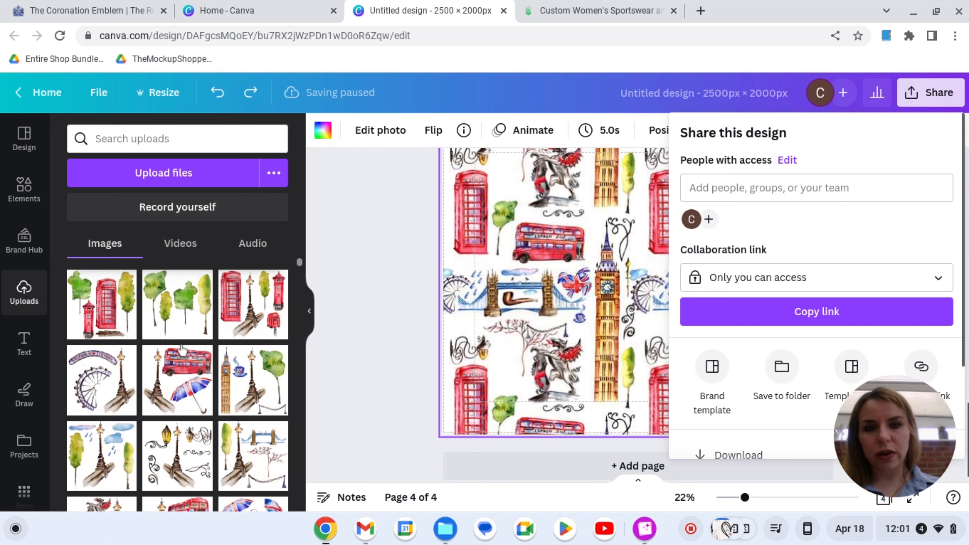
pyautogui.scroll(-5, 182, 346)
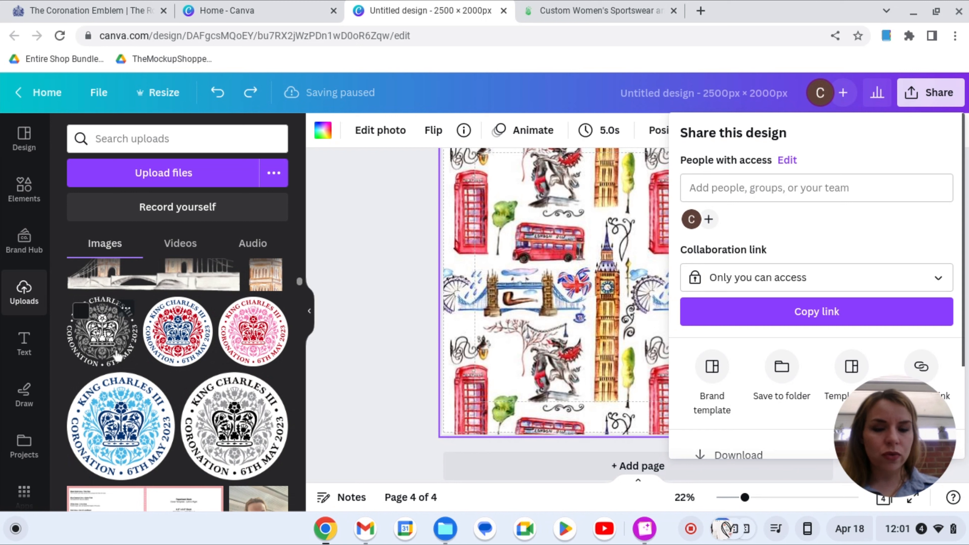
pyautogui.scroll(5, 118, 356)
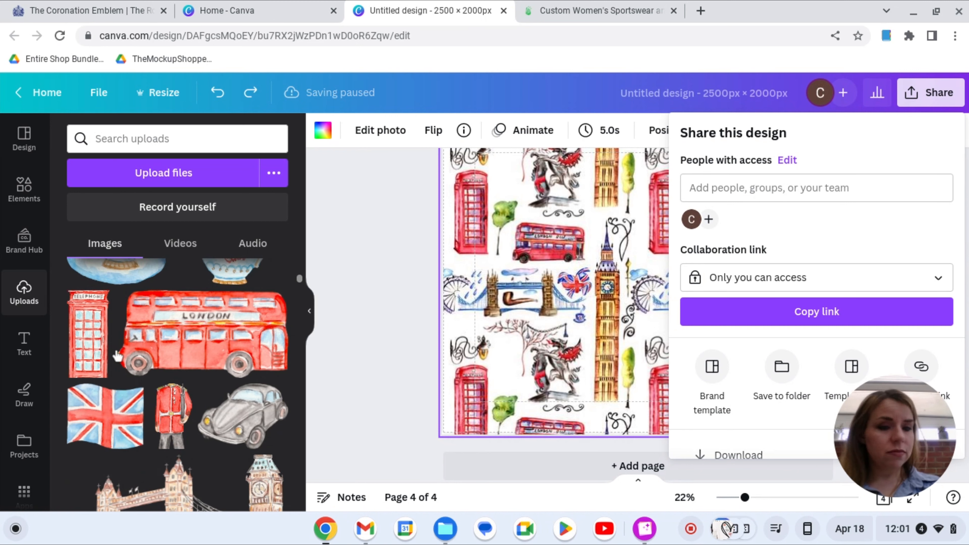